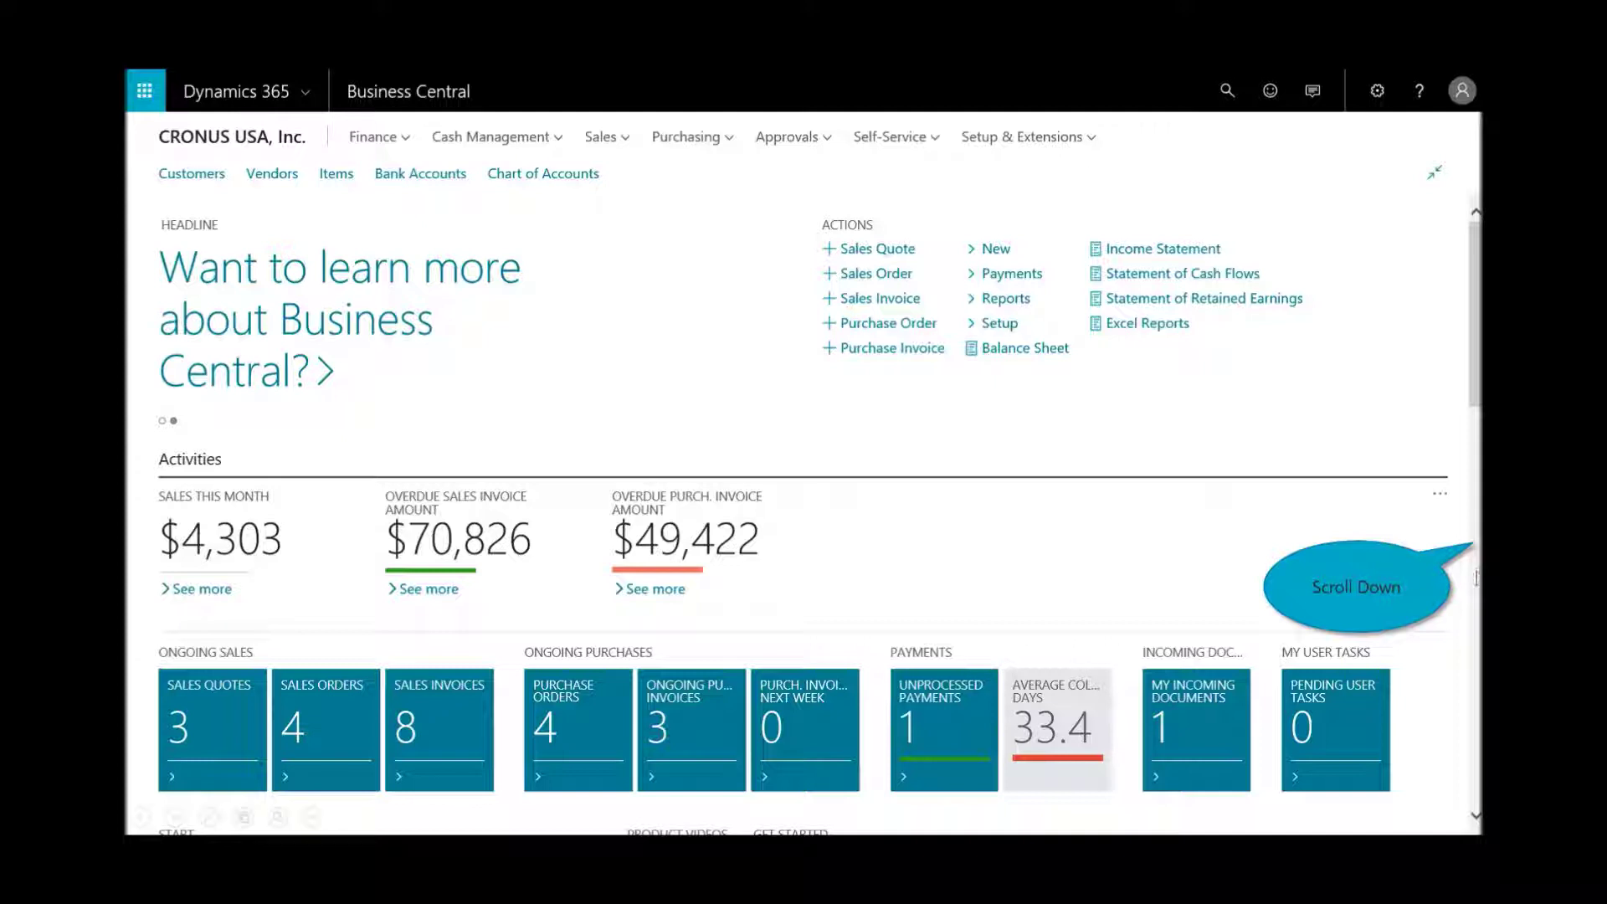
Drill into the Over 120 days bar of the Aged Inventory chart on the home page
scroll(1476, 578, down, 10)
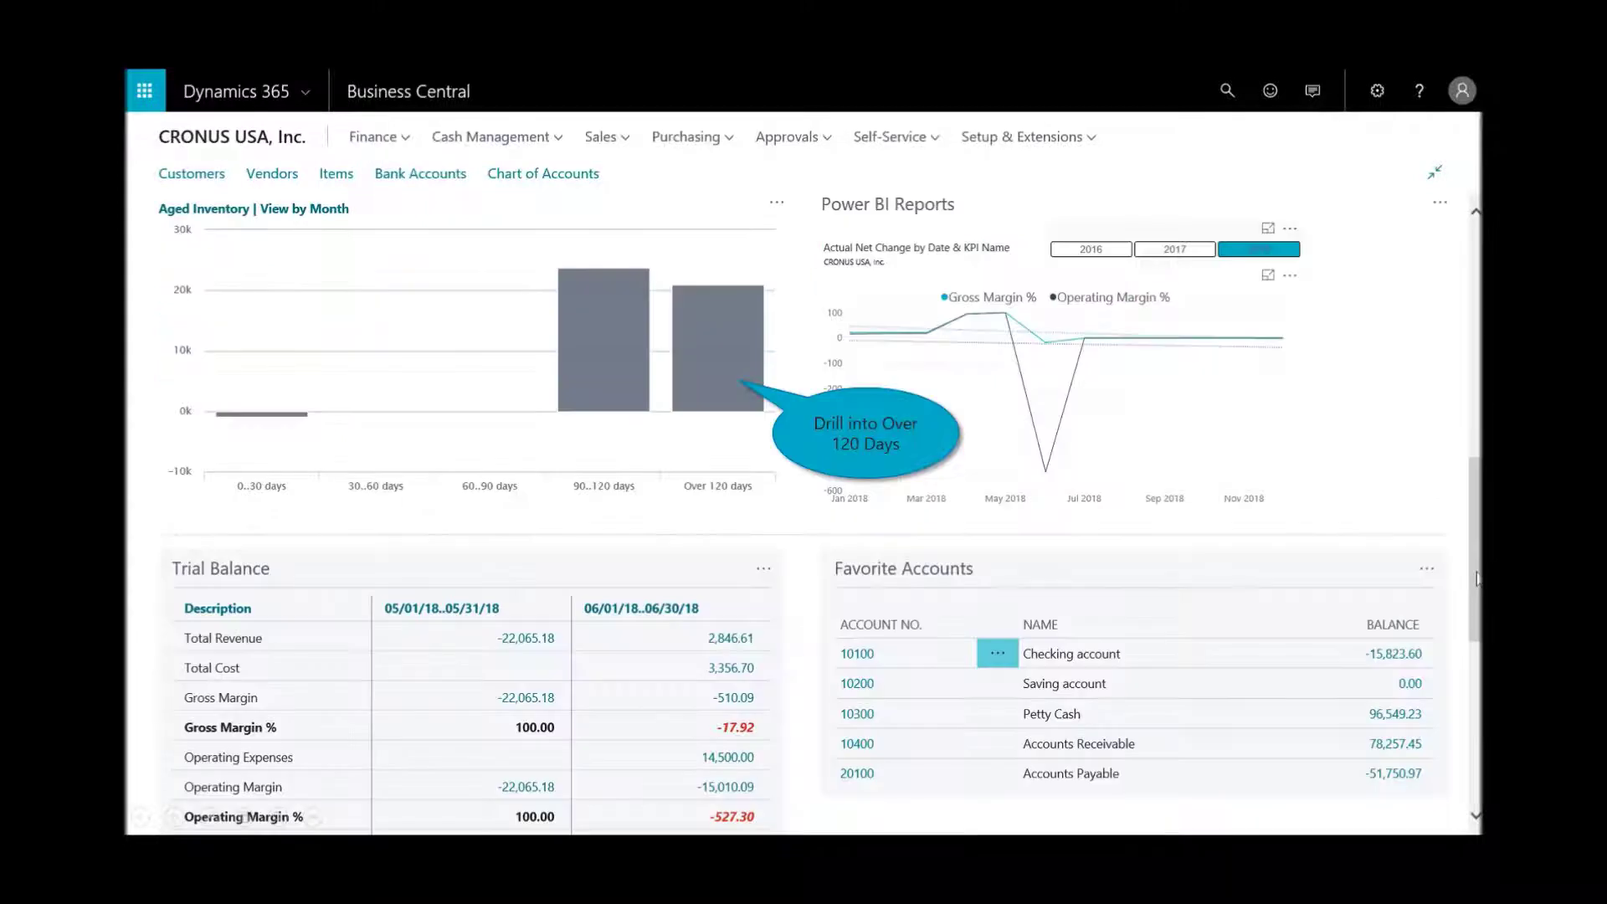
click(695, 373)
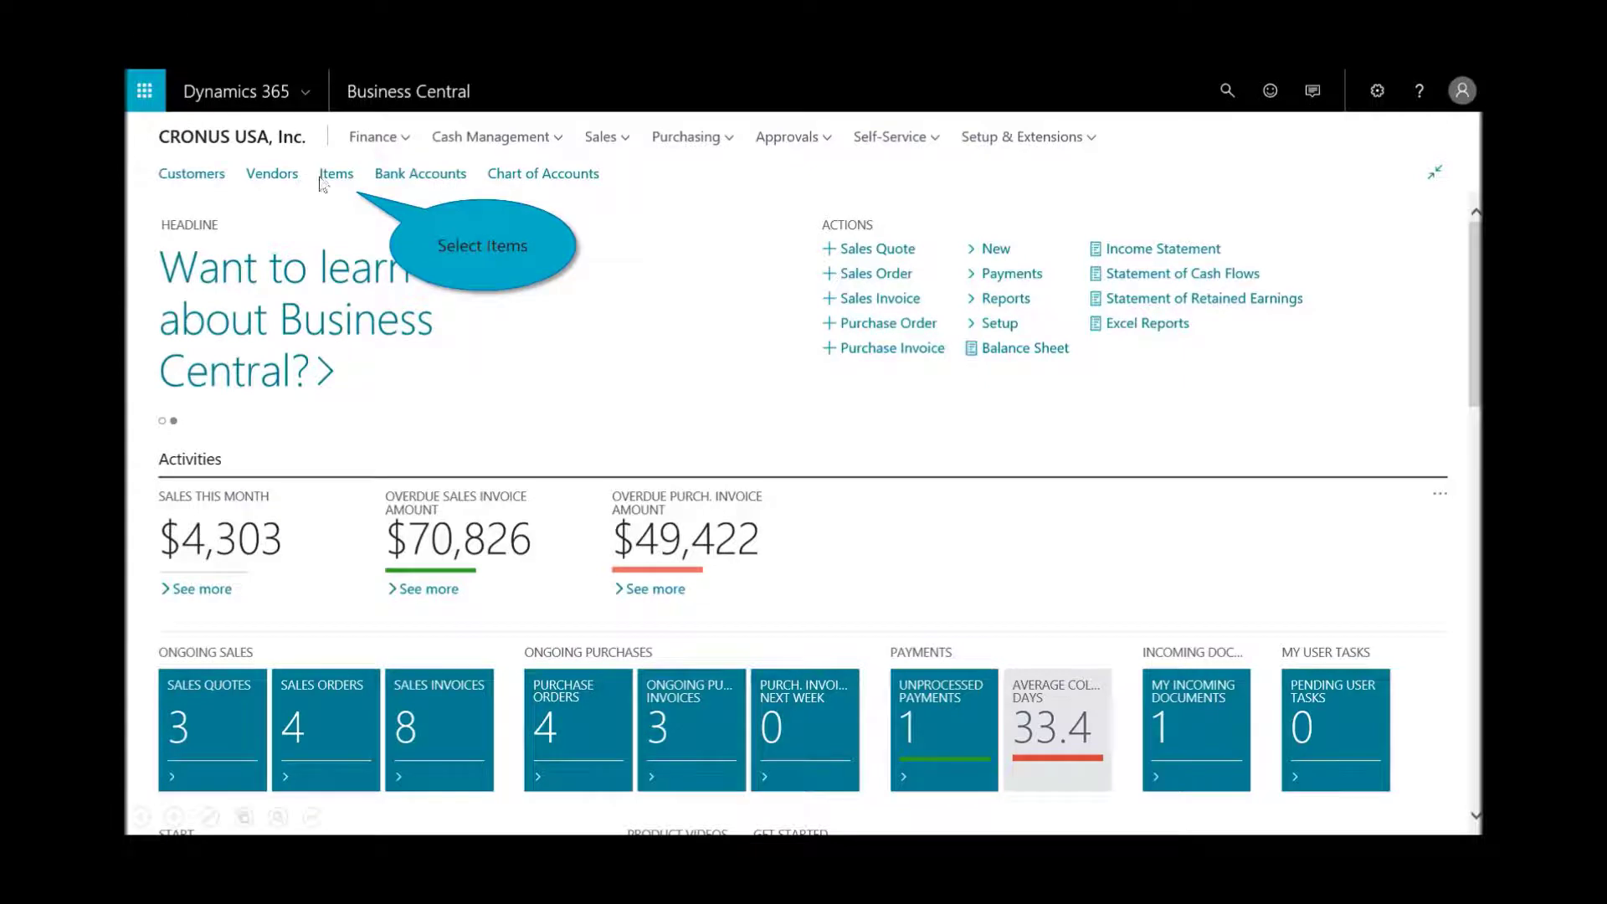
From the item list, open the Inventory - Top 10 List report under the inventory statistics reports
click(327, 177)
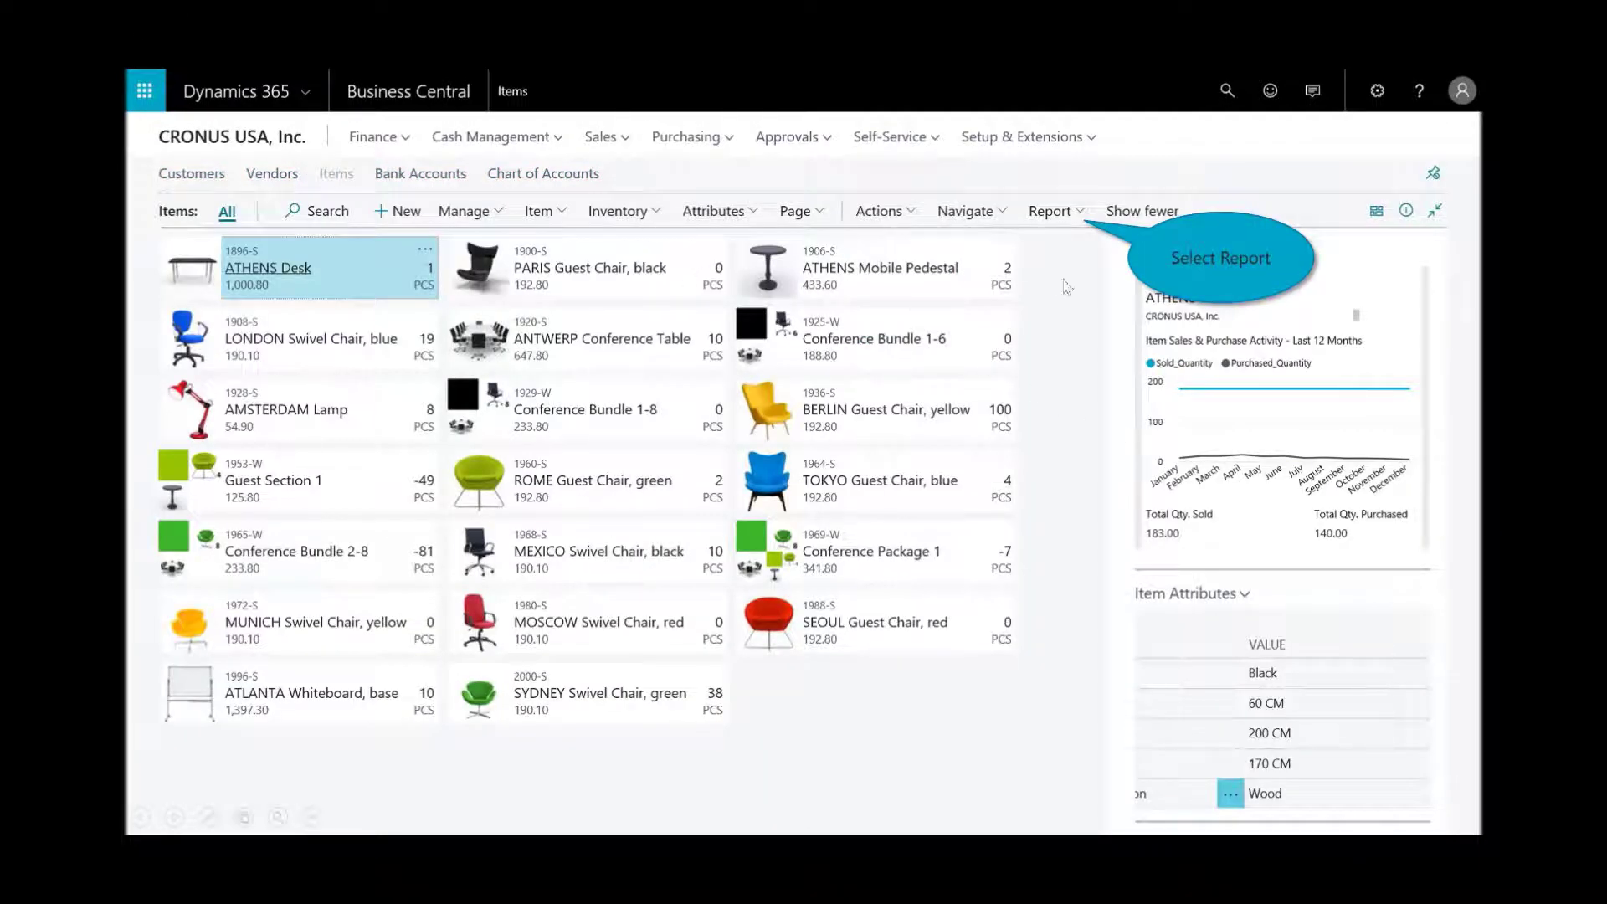
click(1075, 219)
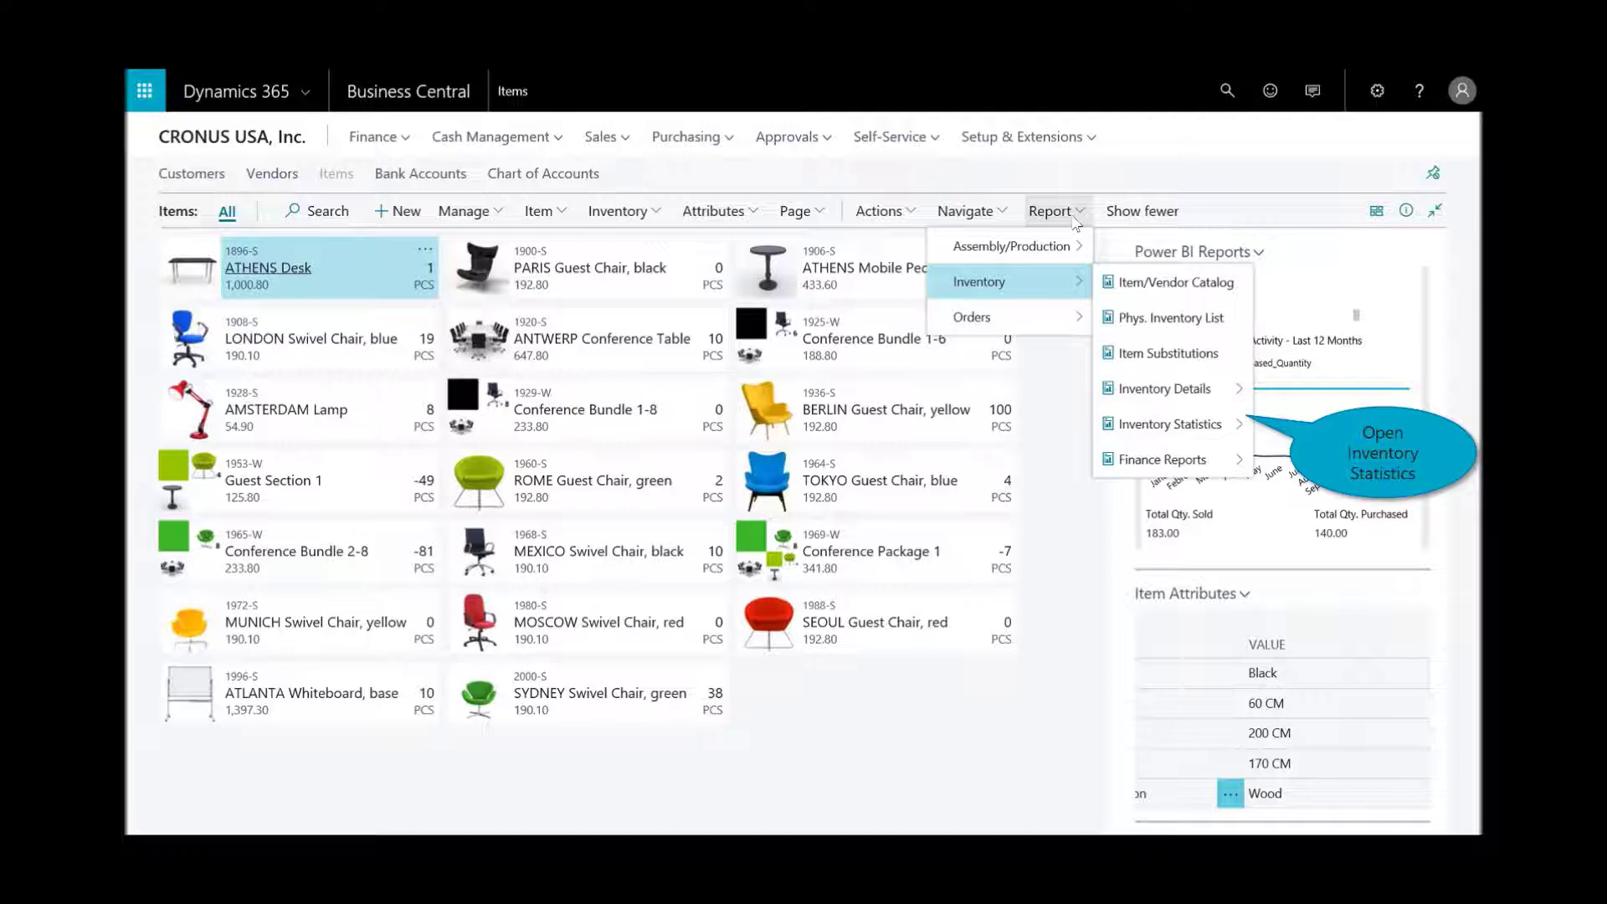
click(1183, 425)
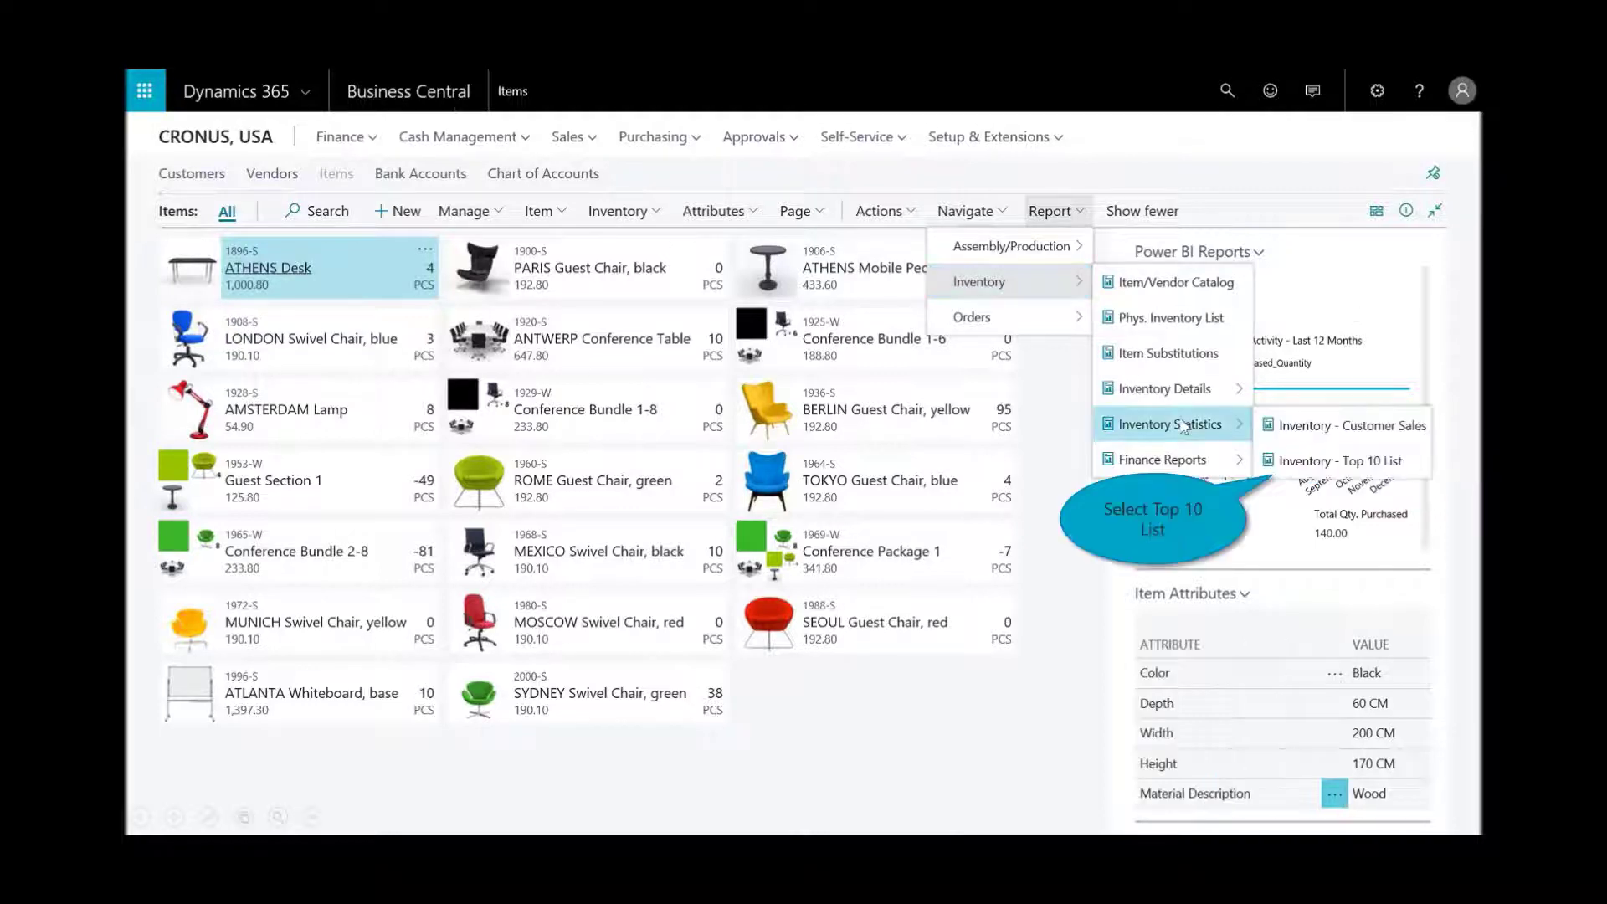
click(1356, 462)
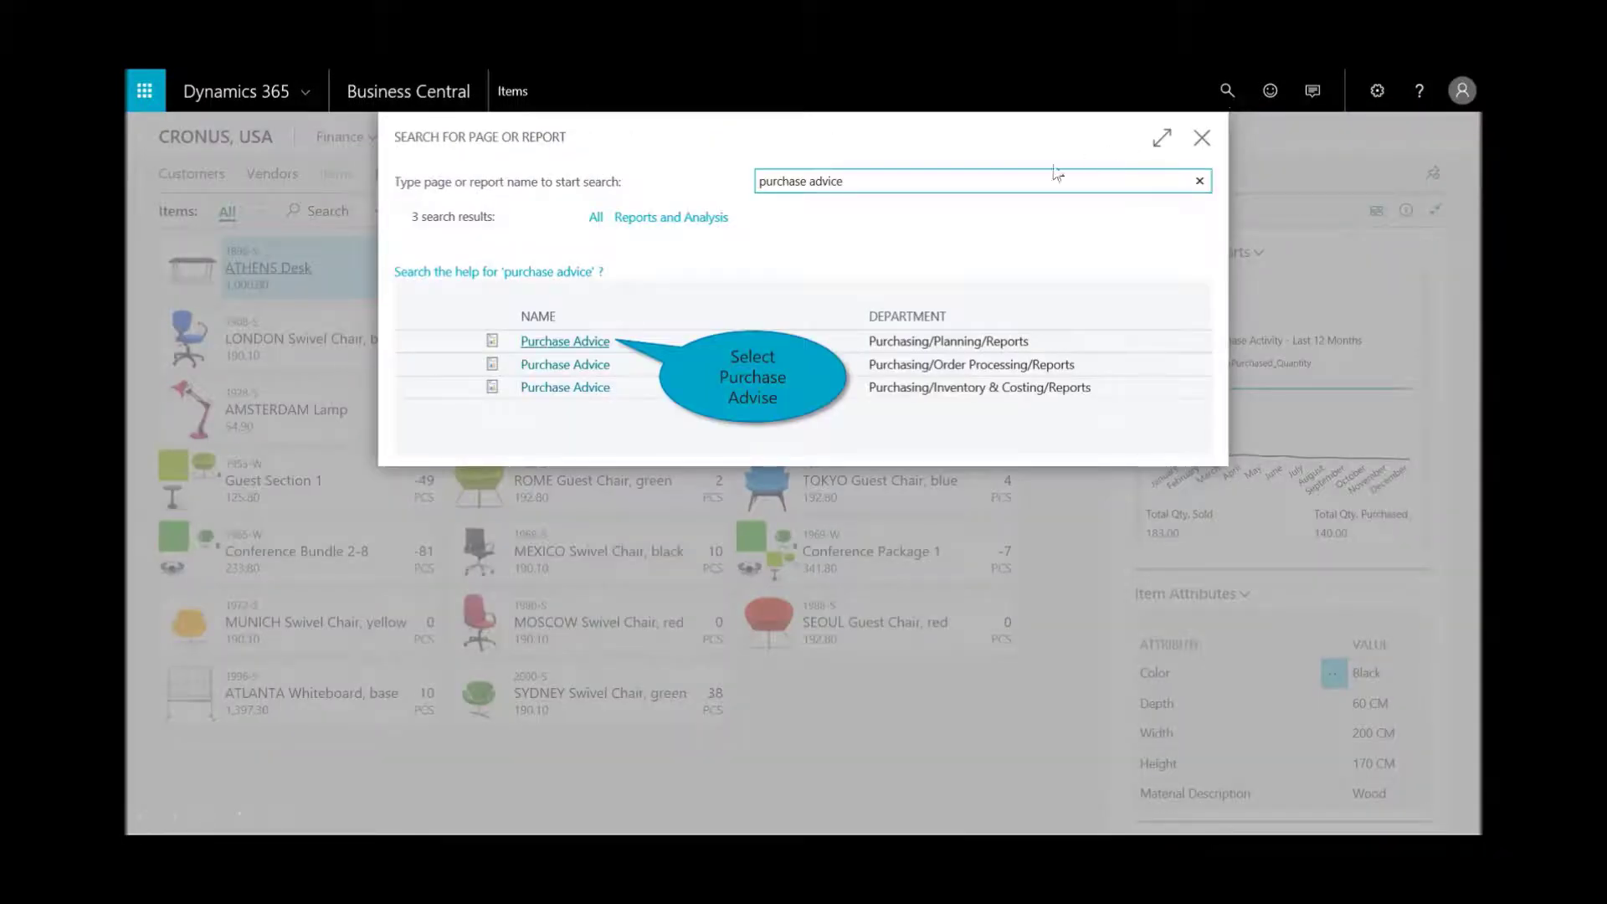
Run the Purchase Advice report from Purchasing/Planning/Reports, examine its reorder figures and close it
click(581, 349)
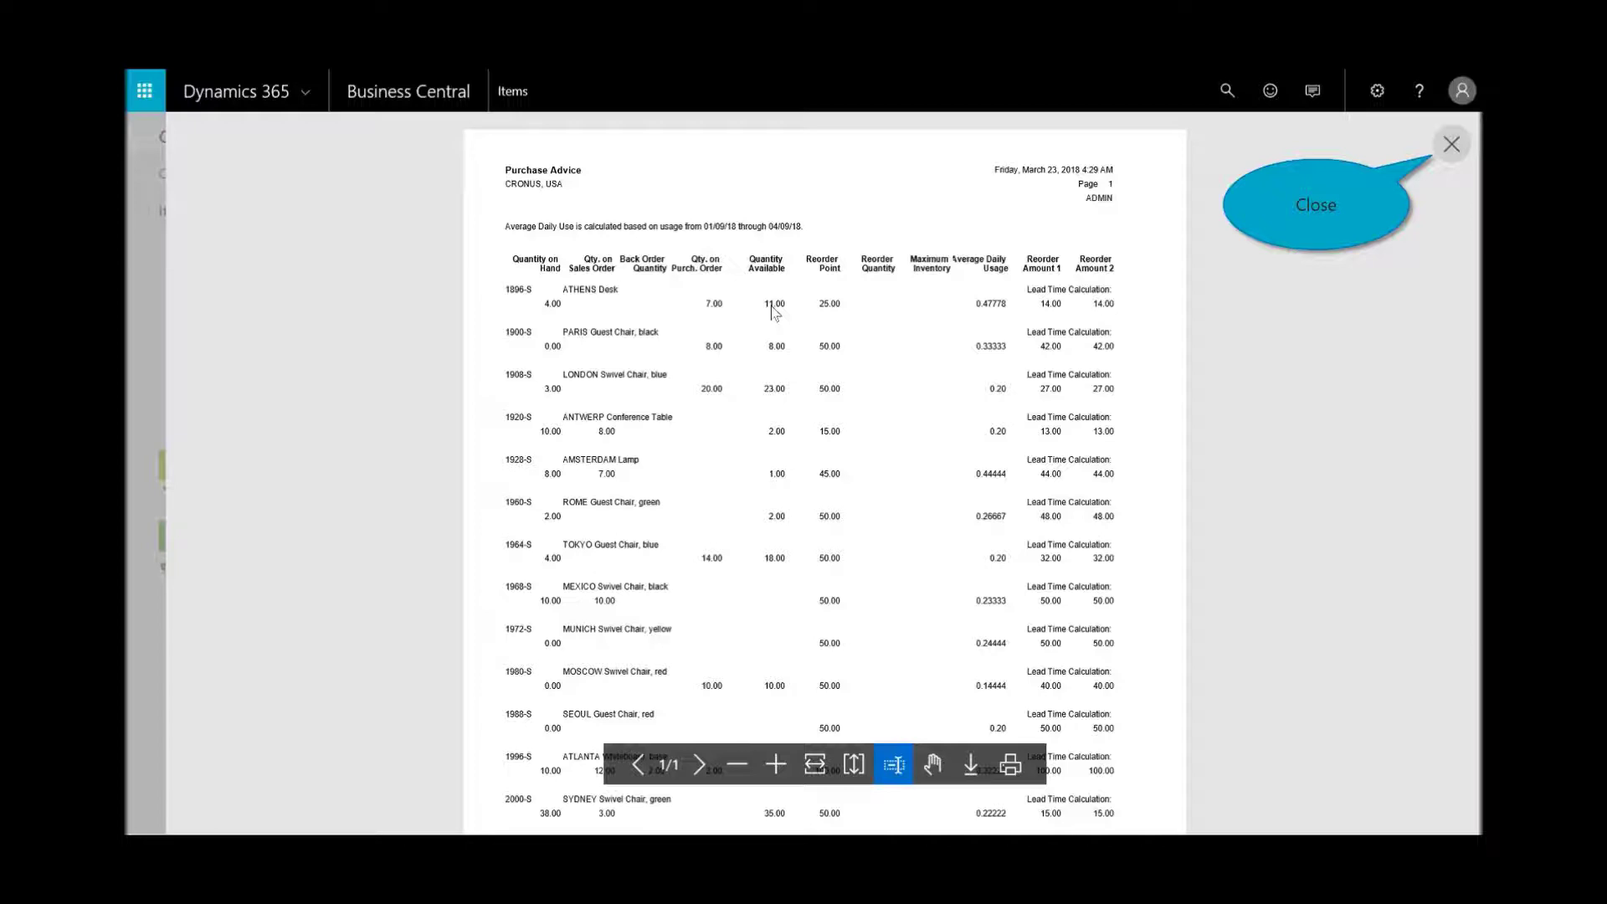
click(1436, 158)
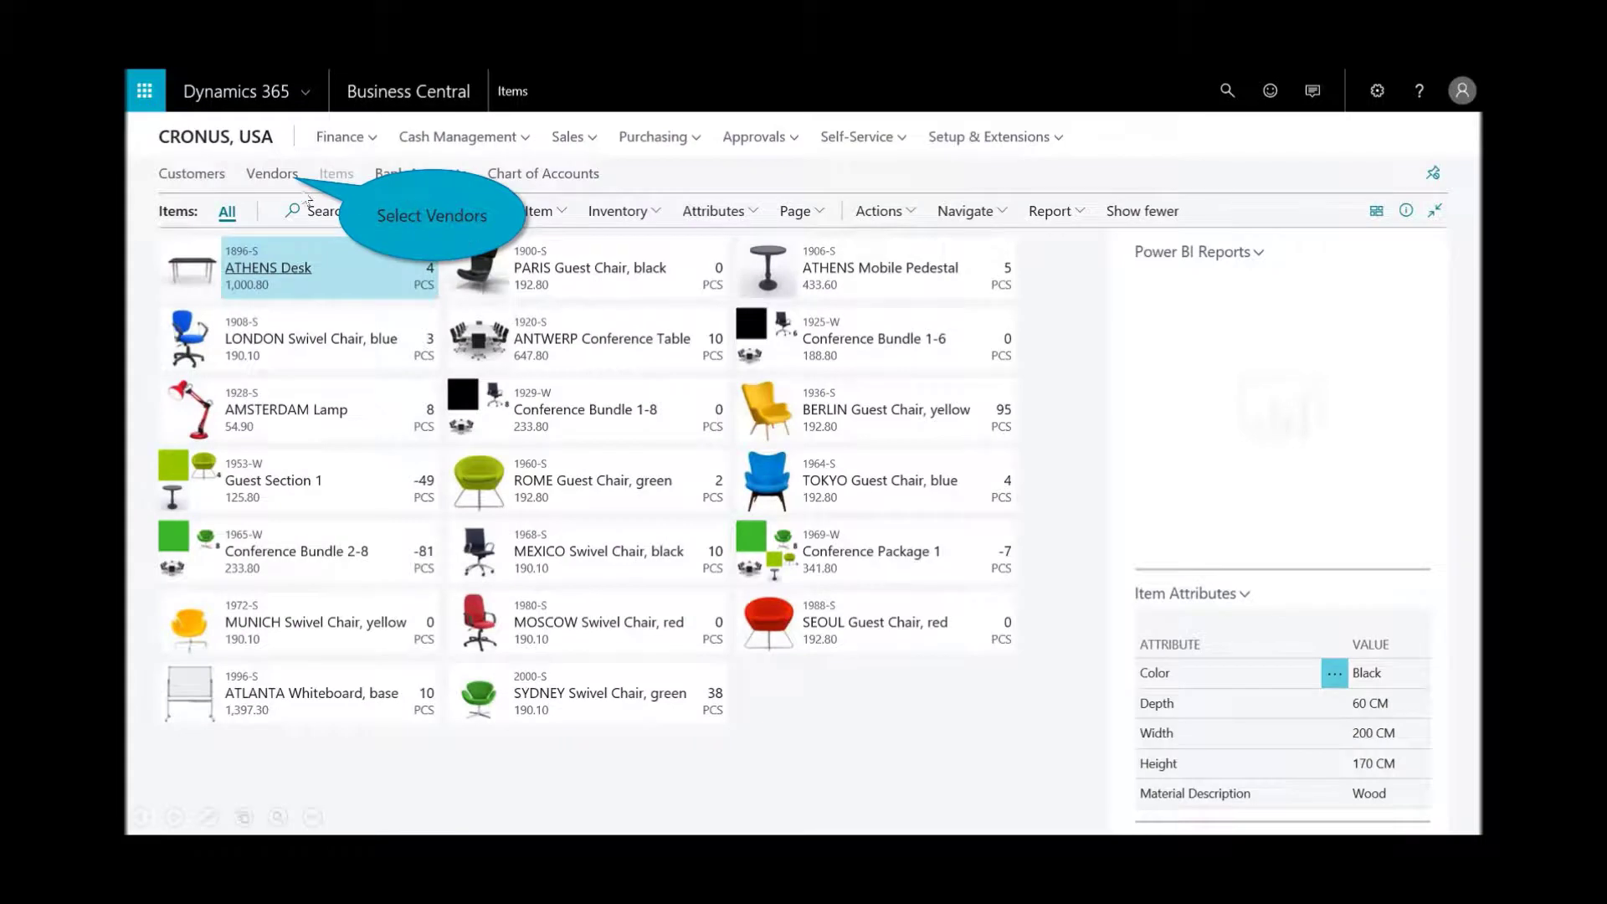
From the vendor list, preview the Vendor/Item Purchases report filtered to item 1896-S
click(272, 176)
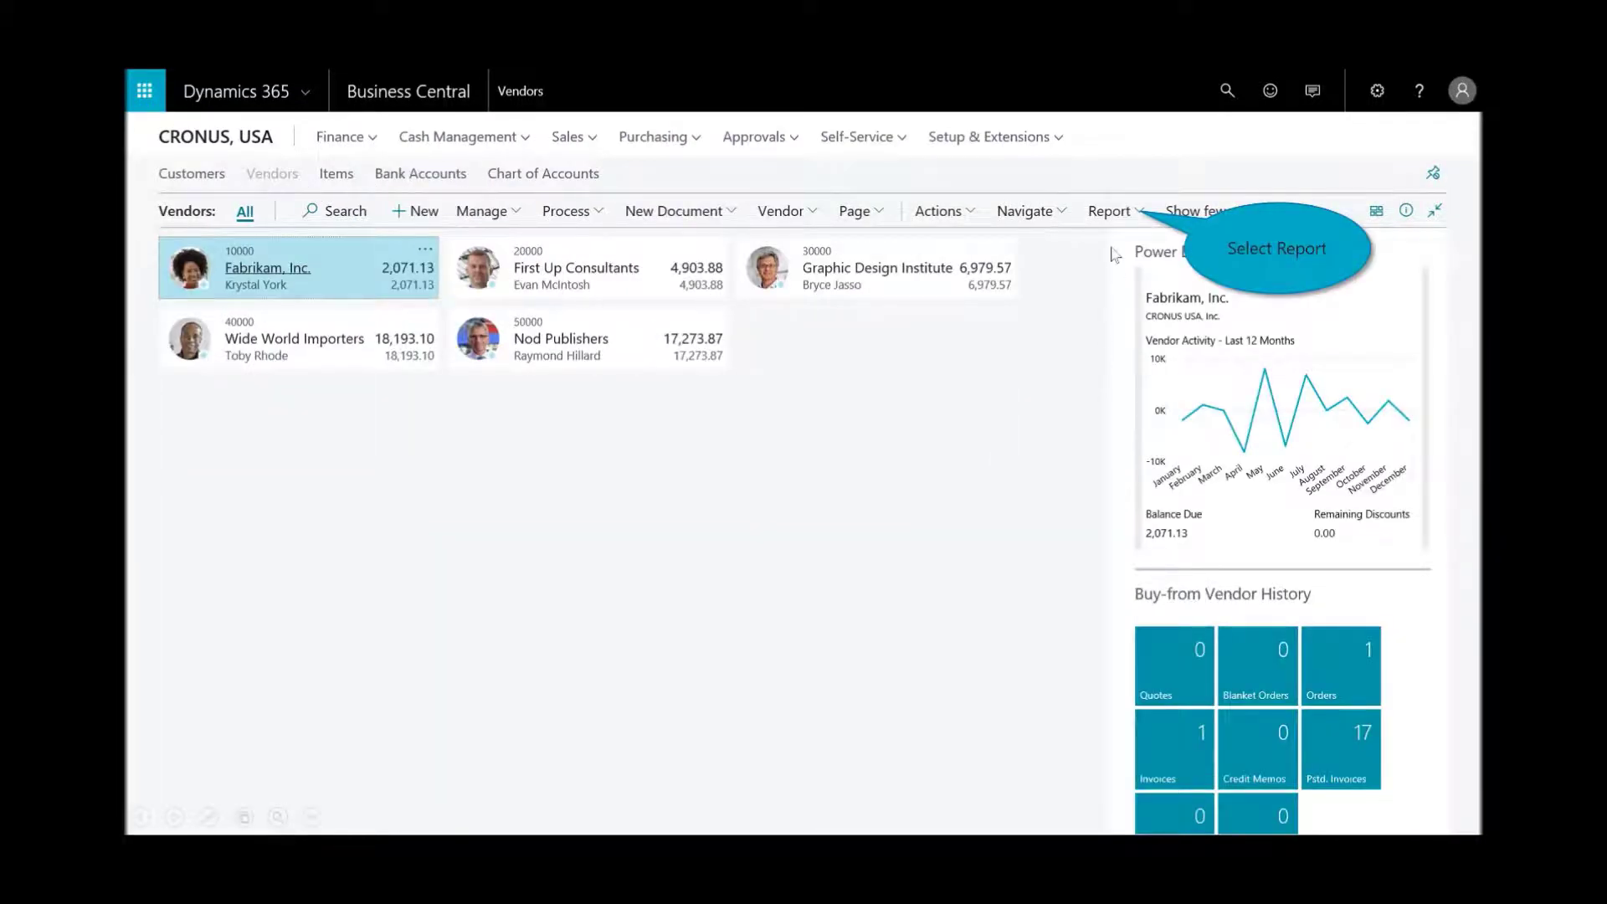
click(1113, 211)
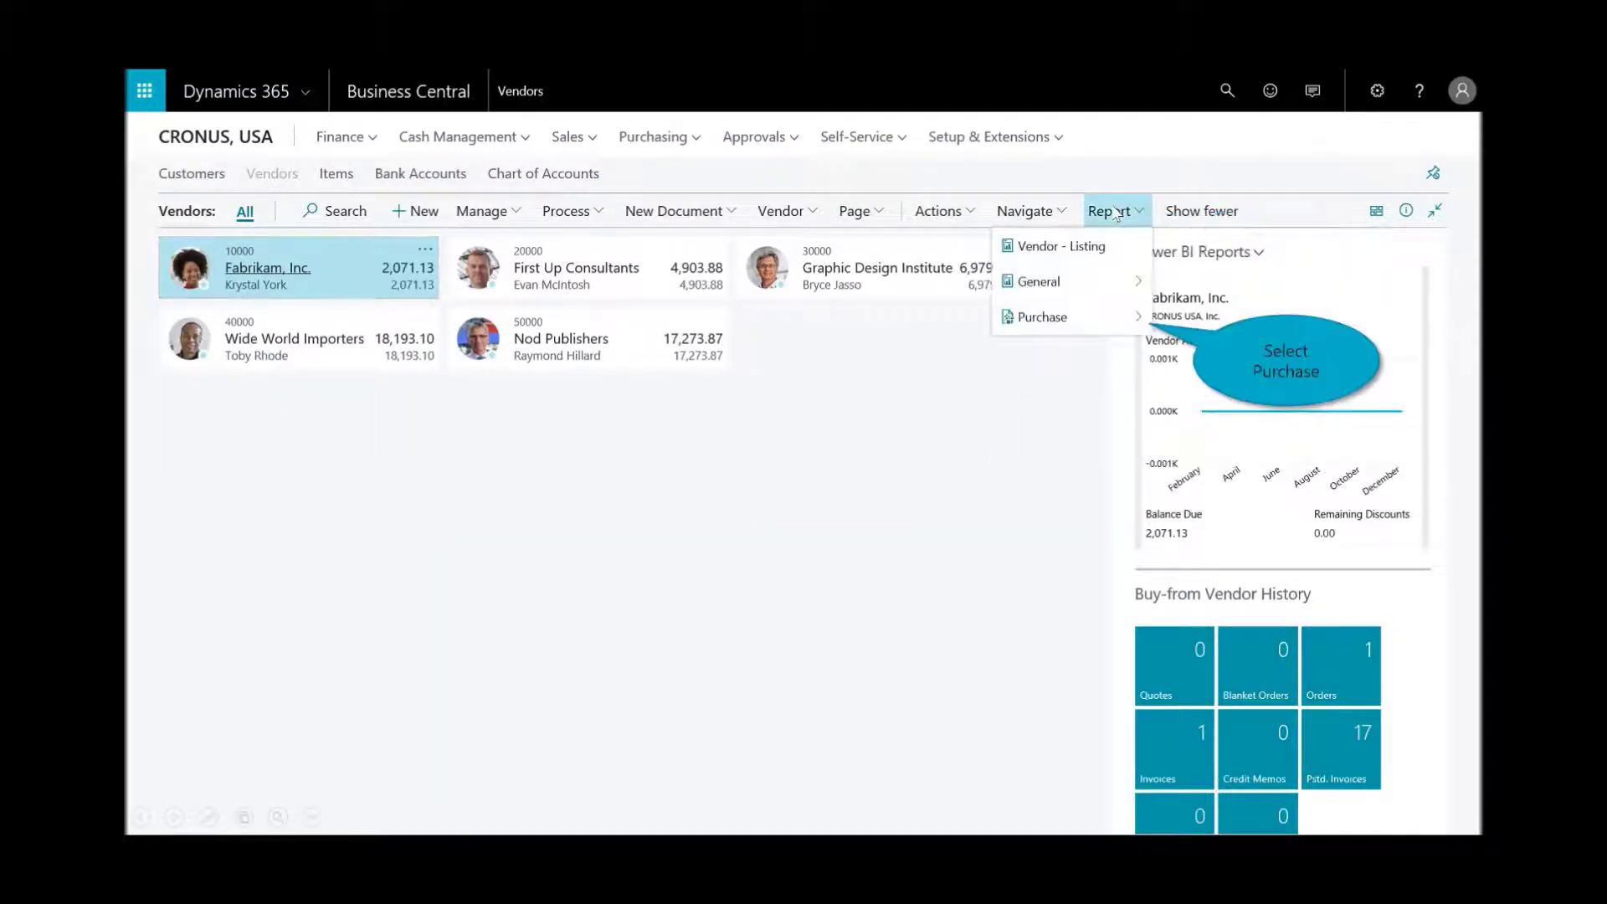
click(1106, 329)
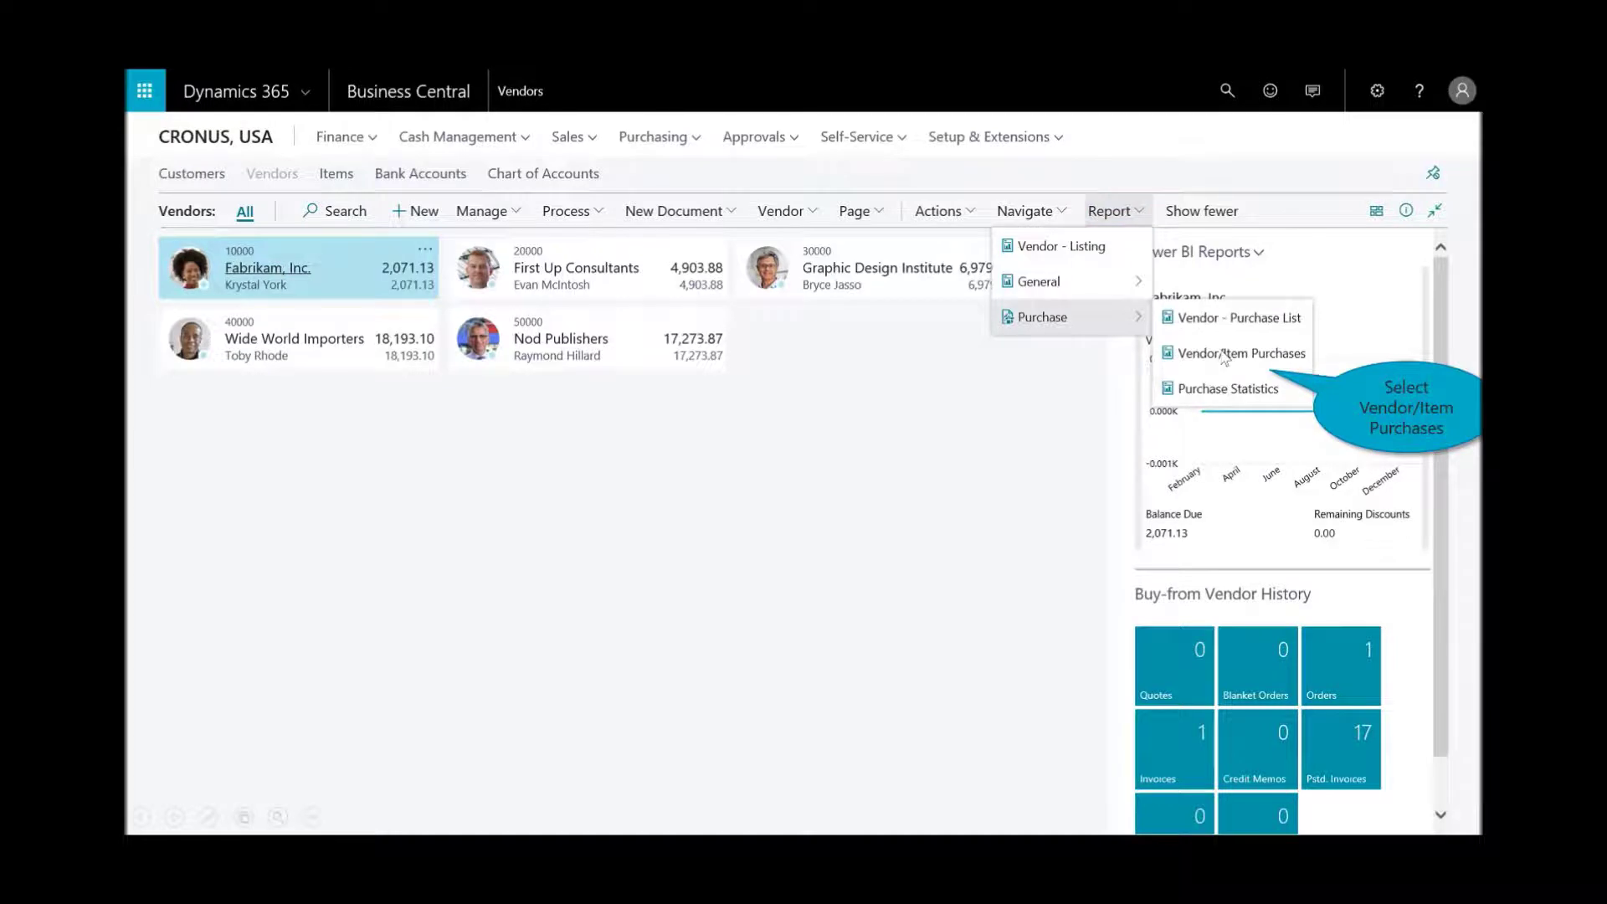
click(1225, 356)
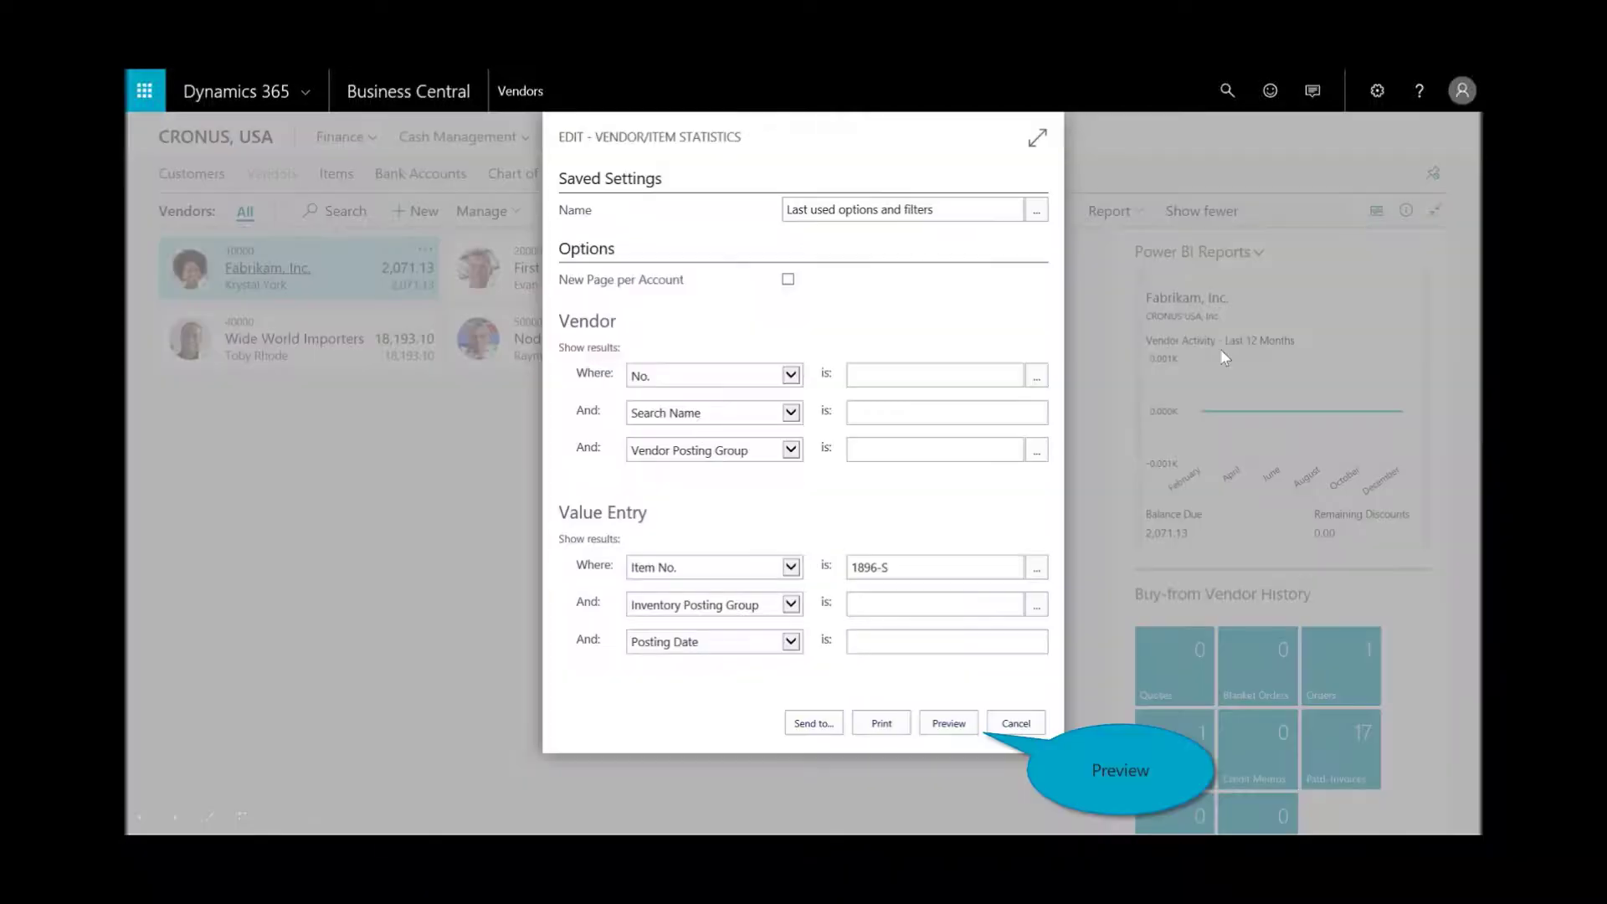
click(954, 723)
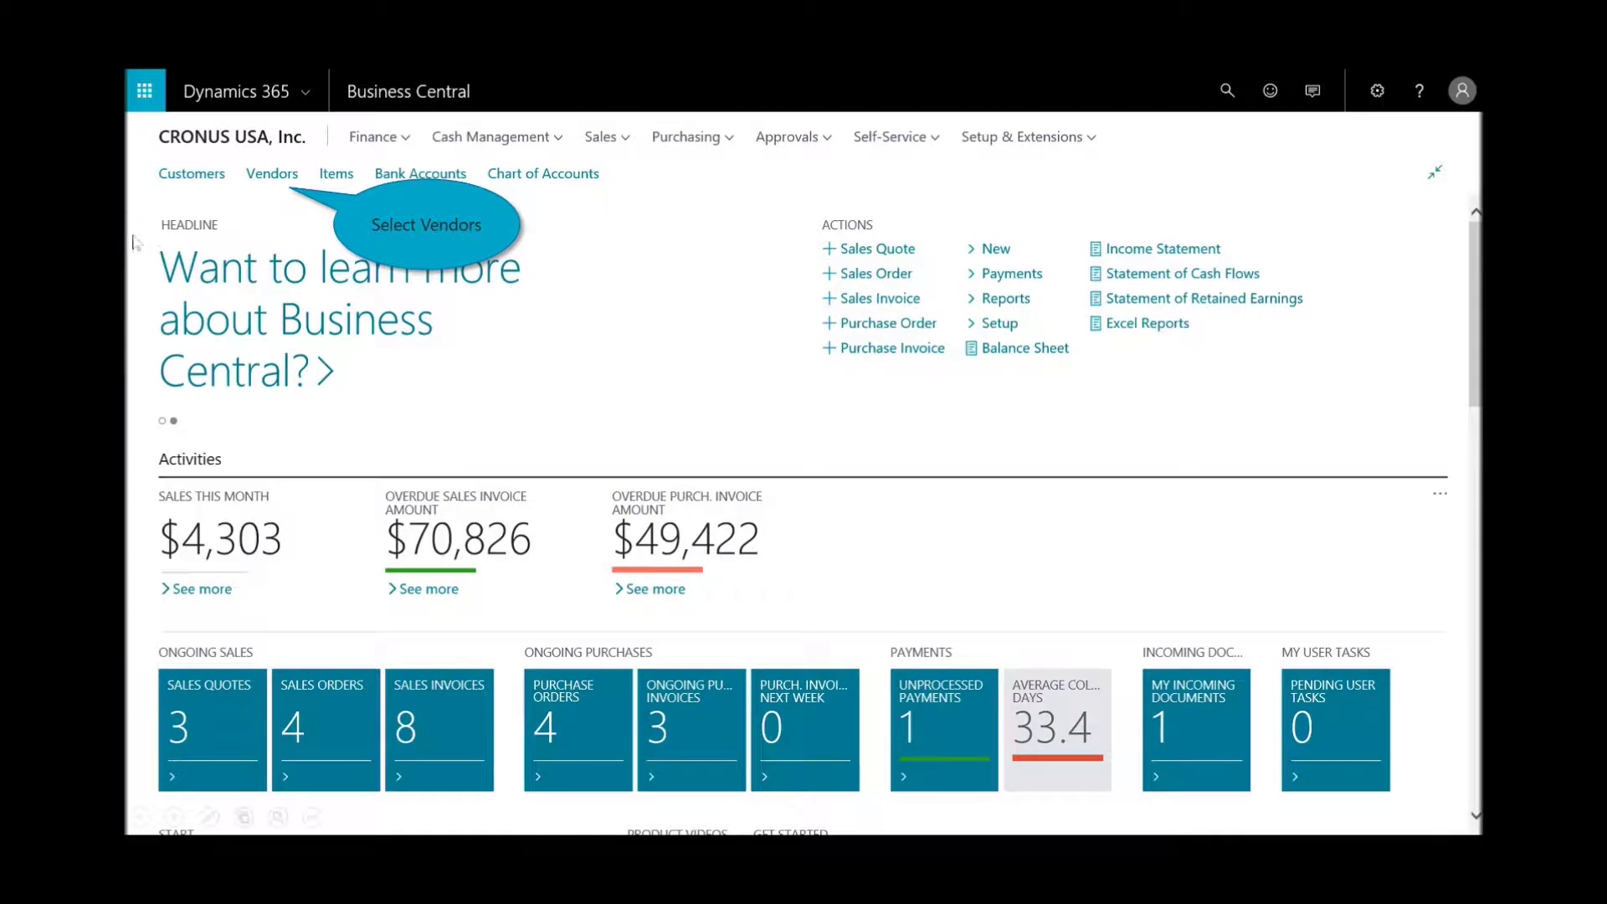
Open the vendor card of First Up Consultants and create a new purchase invoice from it
click(261, 187)
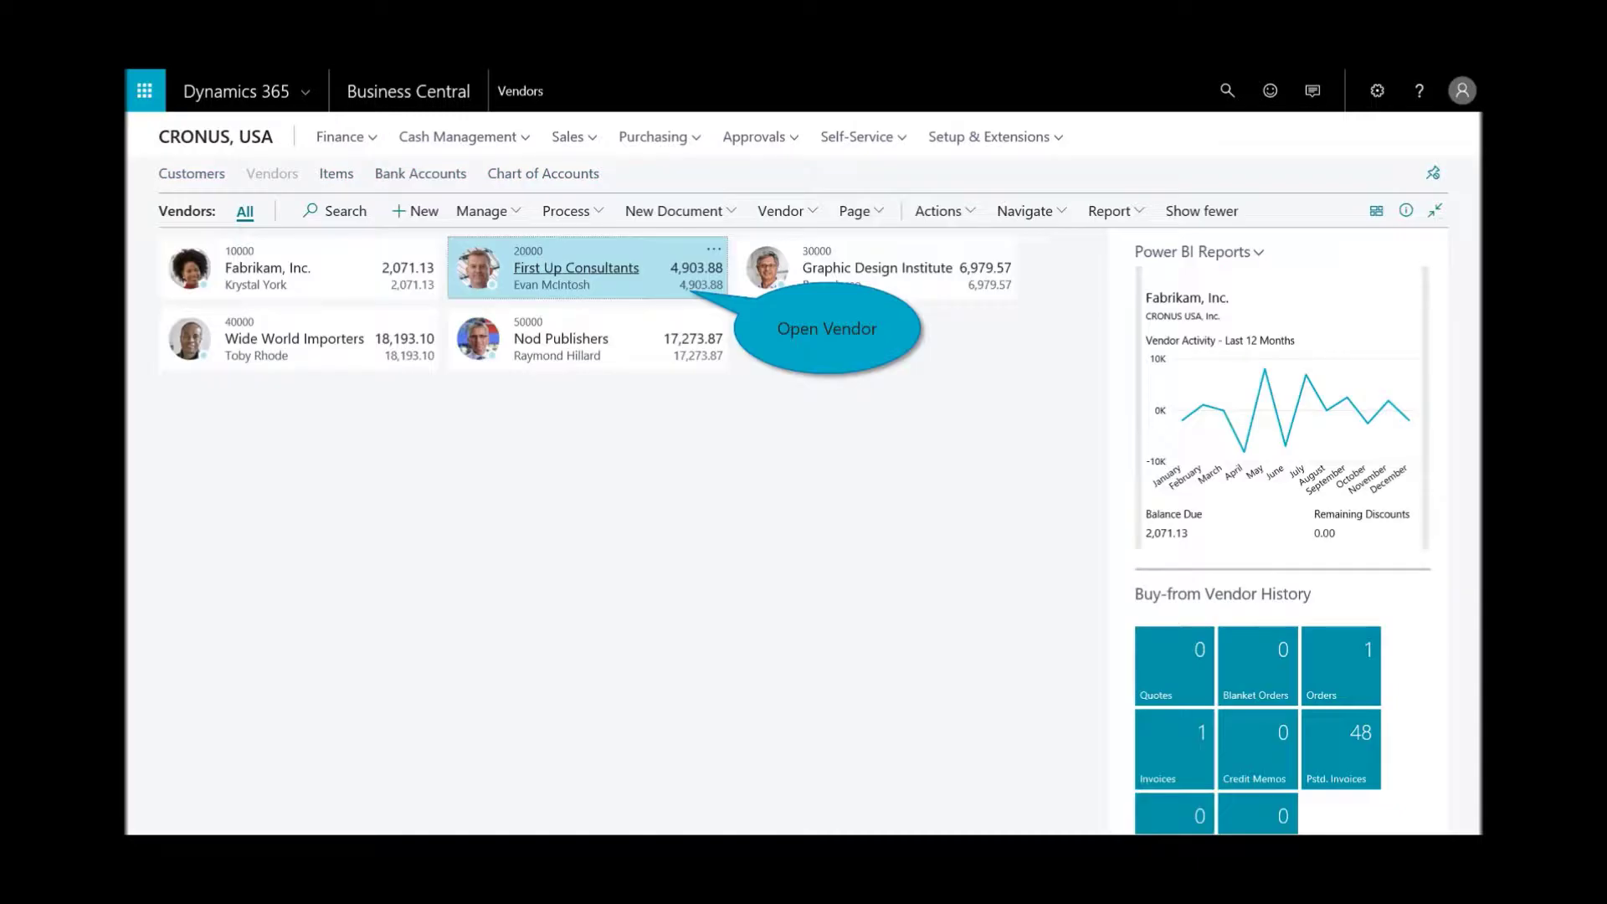
click(566, 282)
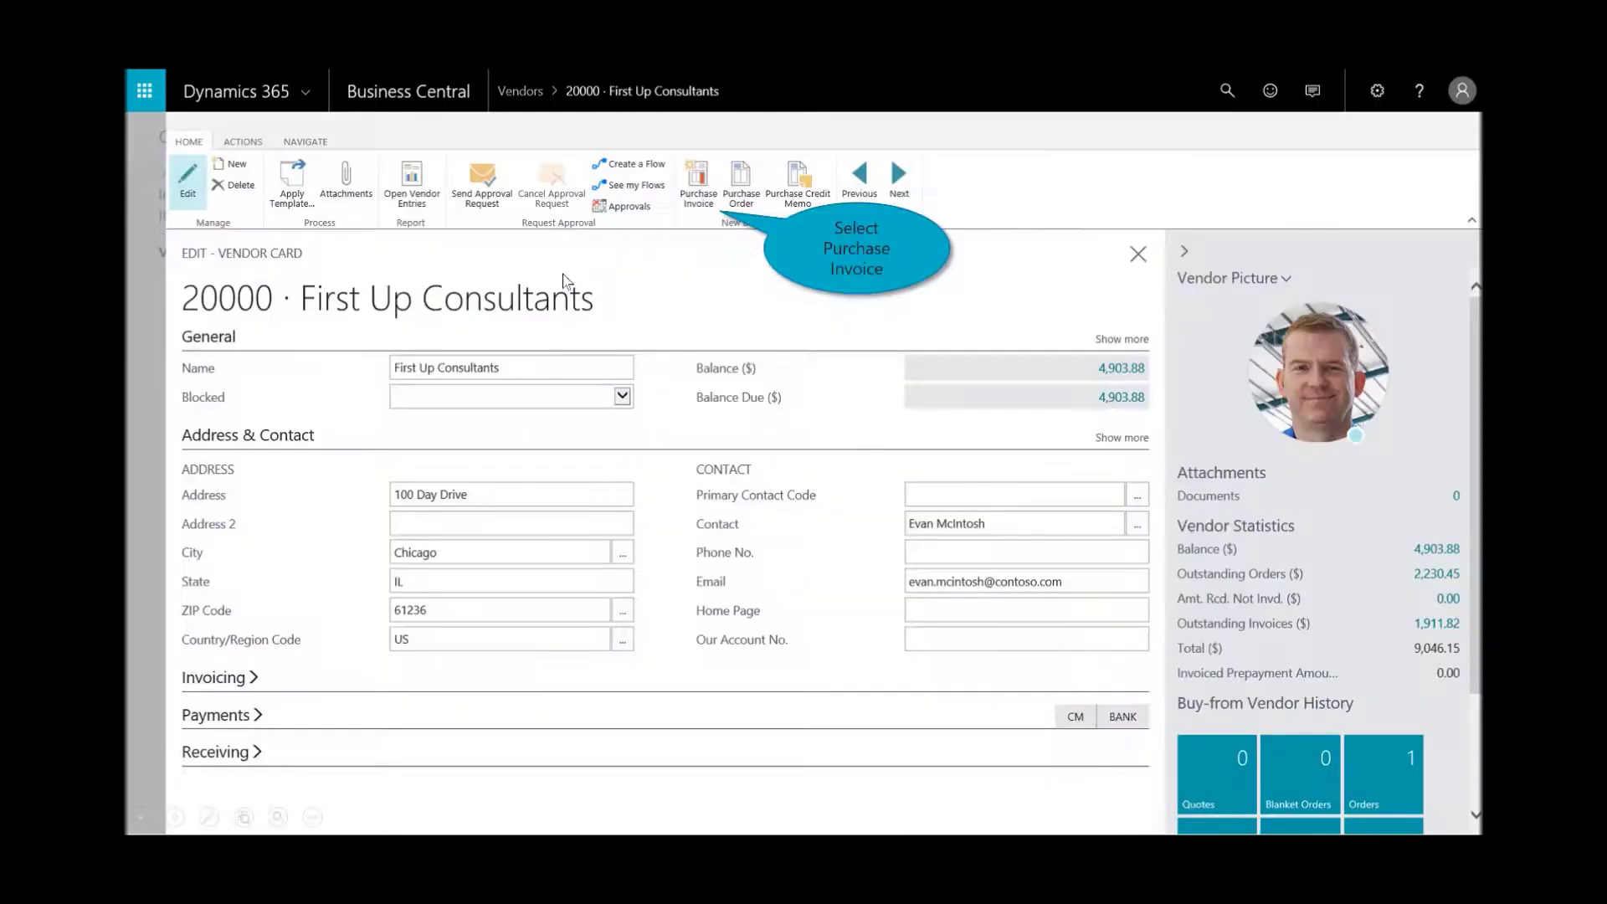
click(699, 199)
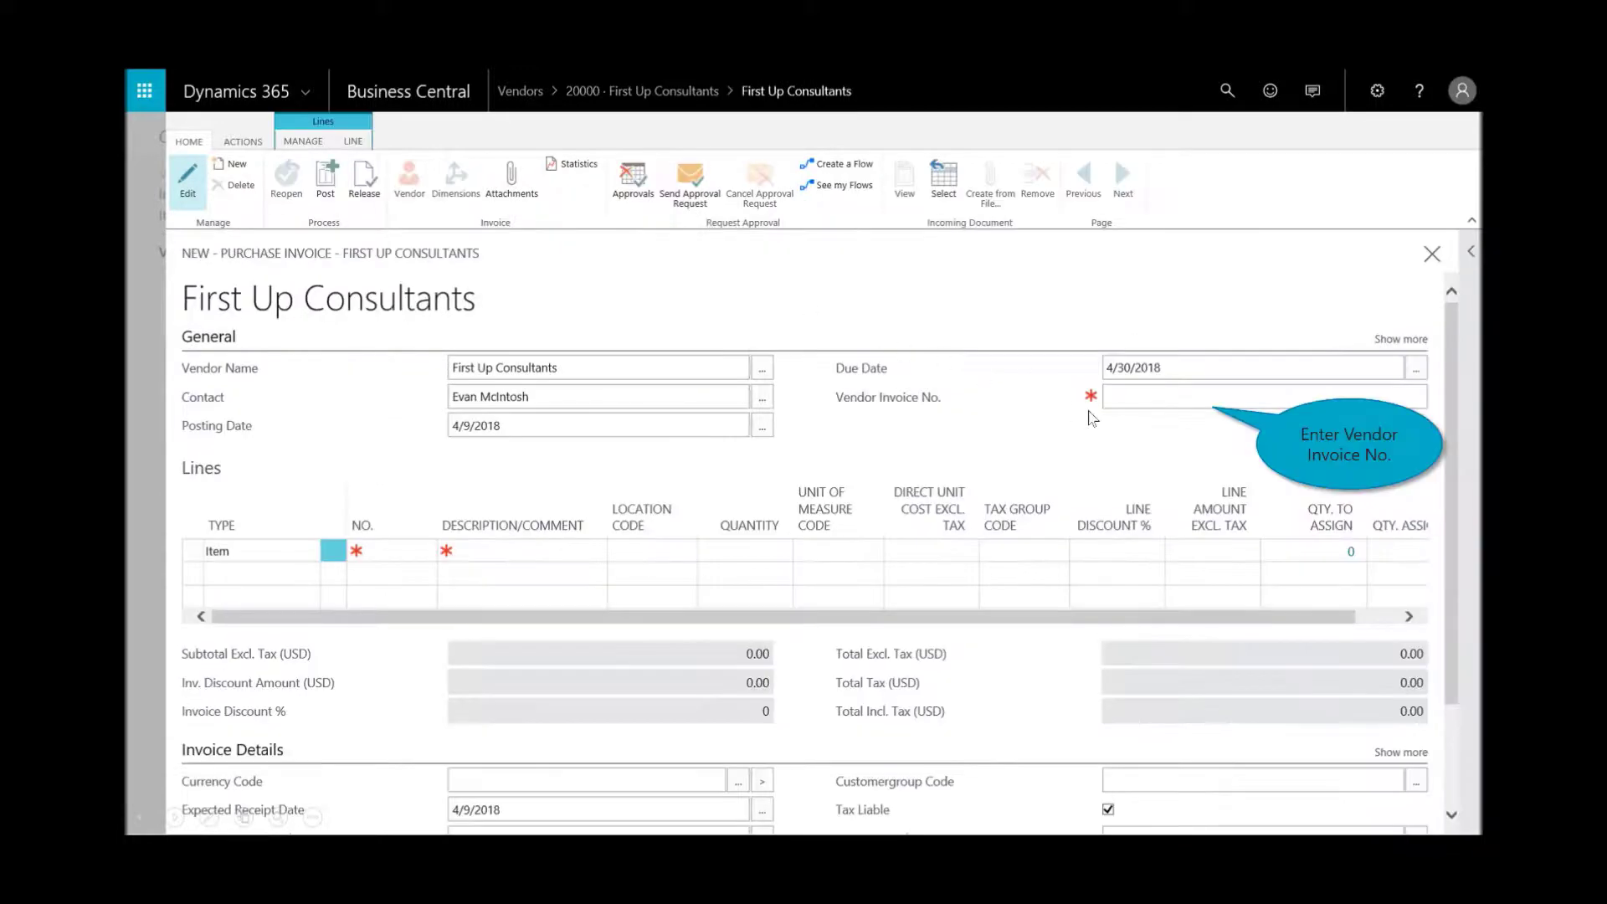
Set the vendor invoice number to 102446 and add an invoice line for the item ATHENS Desk with quantity 25
text(102446)
key(Tab)
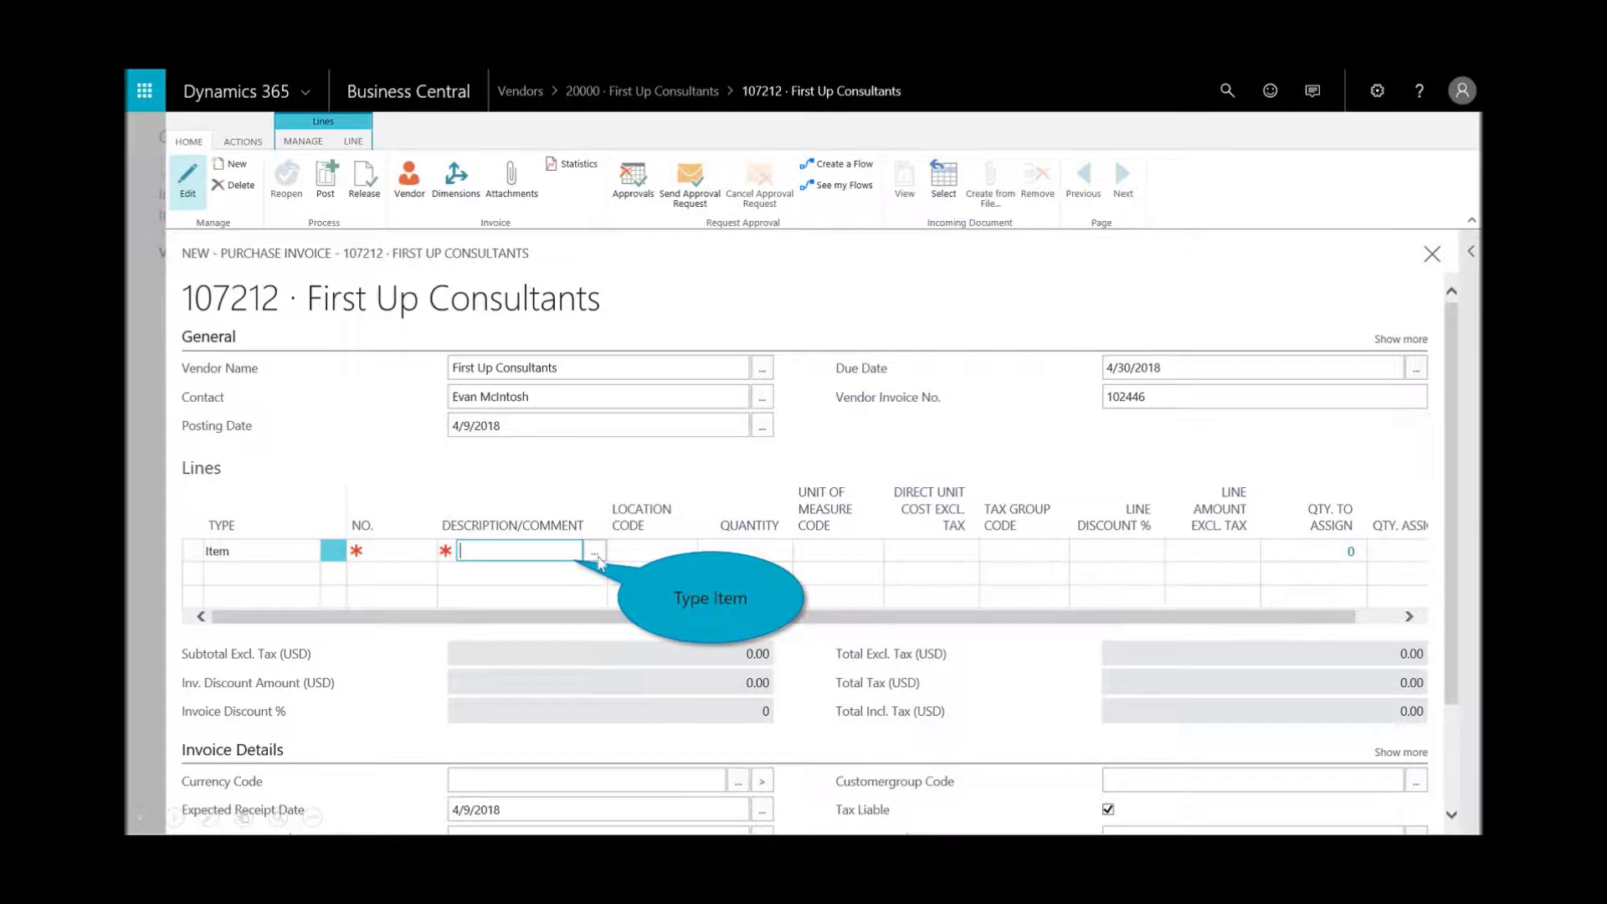
text(ATHENS Desk)
key(Tab)
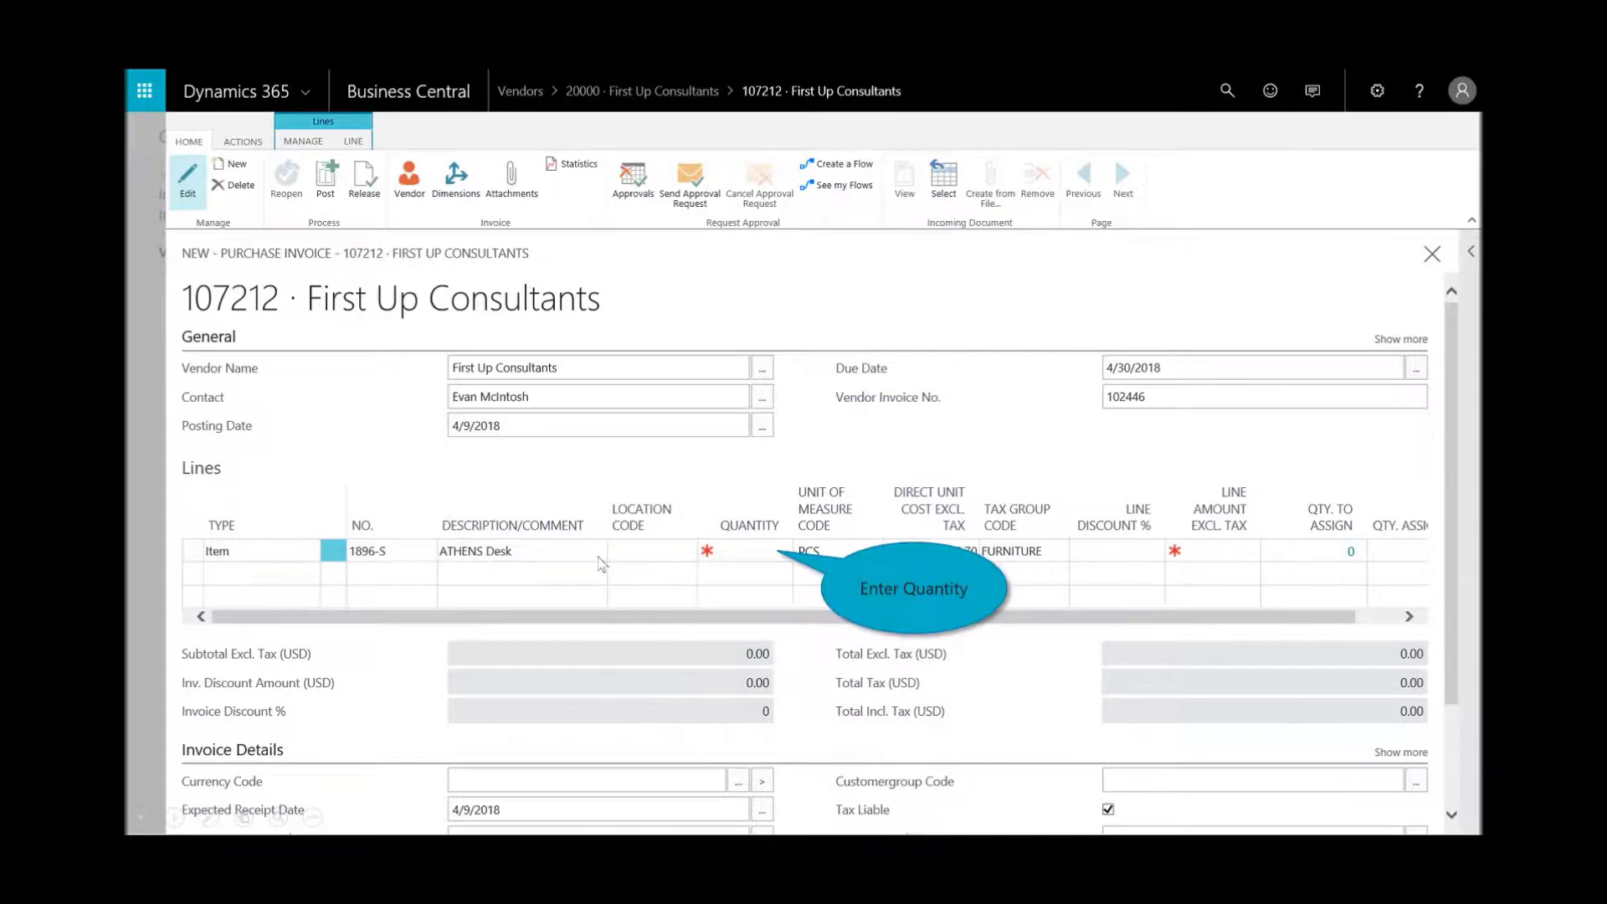
click(747, 552)
text(25)
key(Tab)
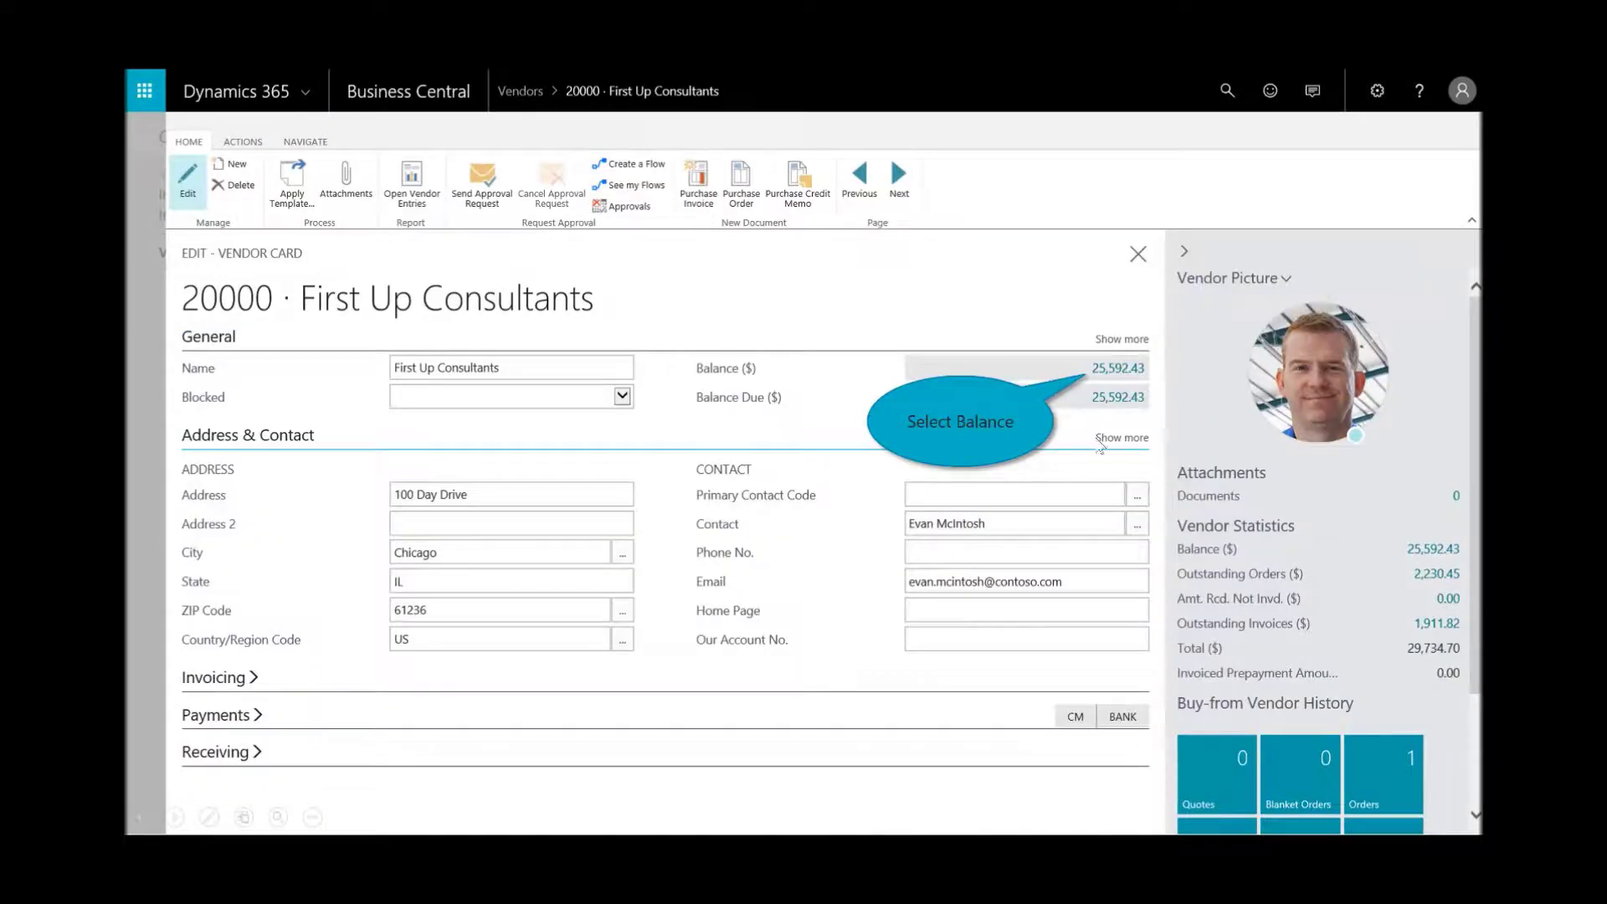
View the ledger entries behind the balance of First Up Consultants and close them
click(1118, 368)
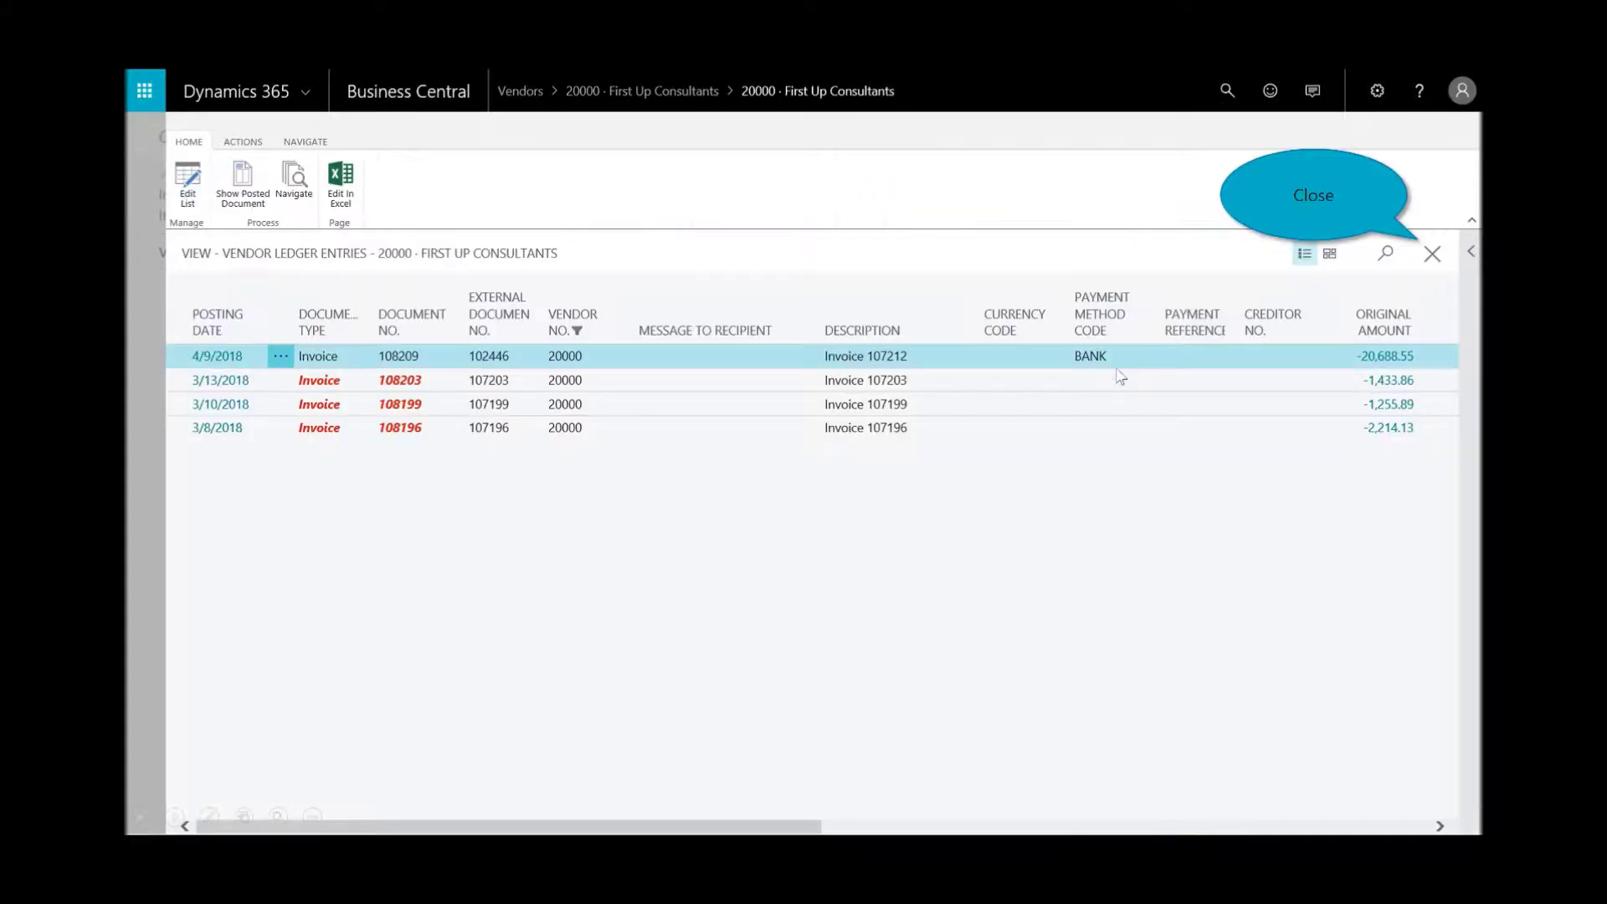
click(1433, 255)
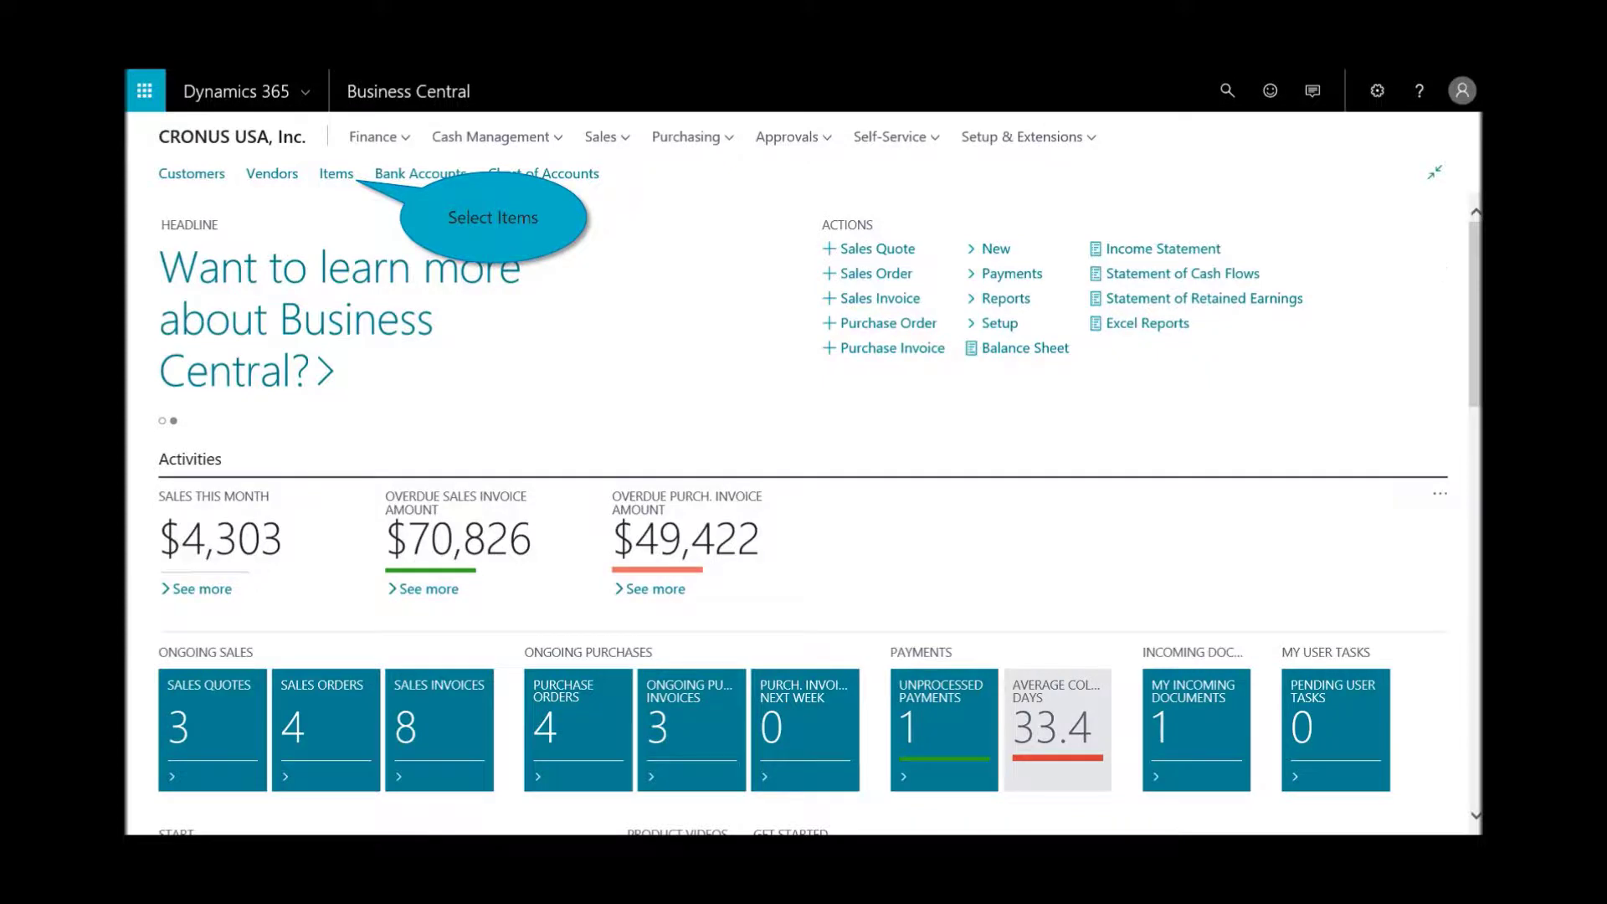
In the item list, switch the forecast chart of ATHENS Desk to the inventory forecast
click(337, 174)
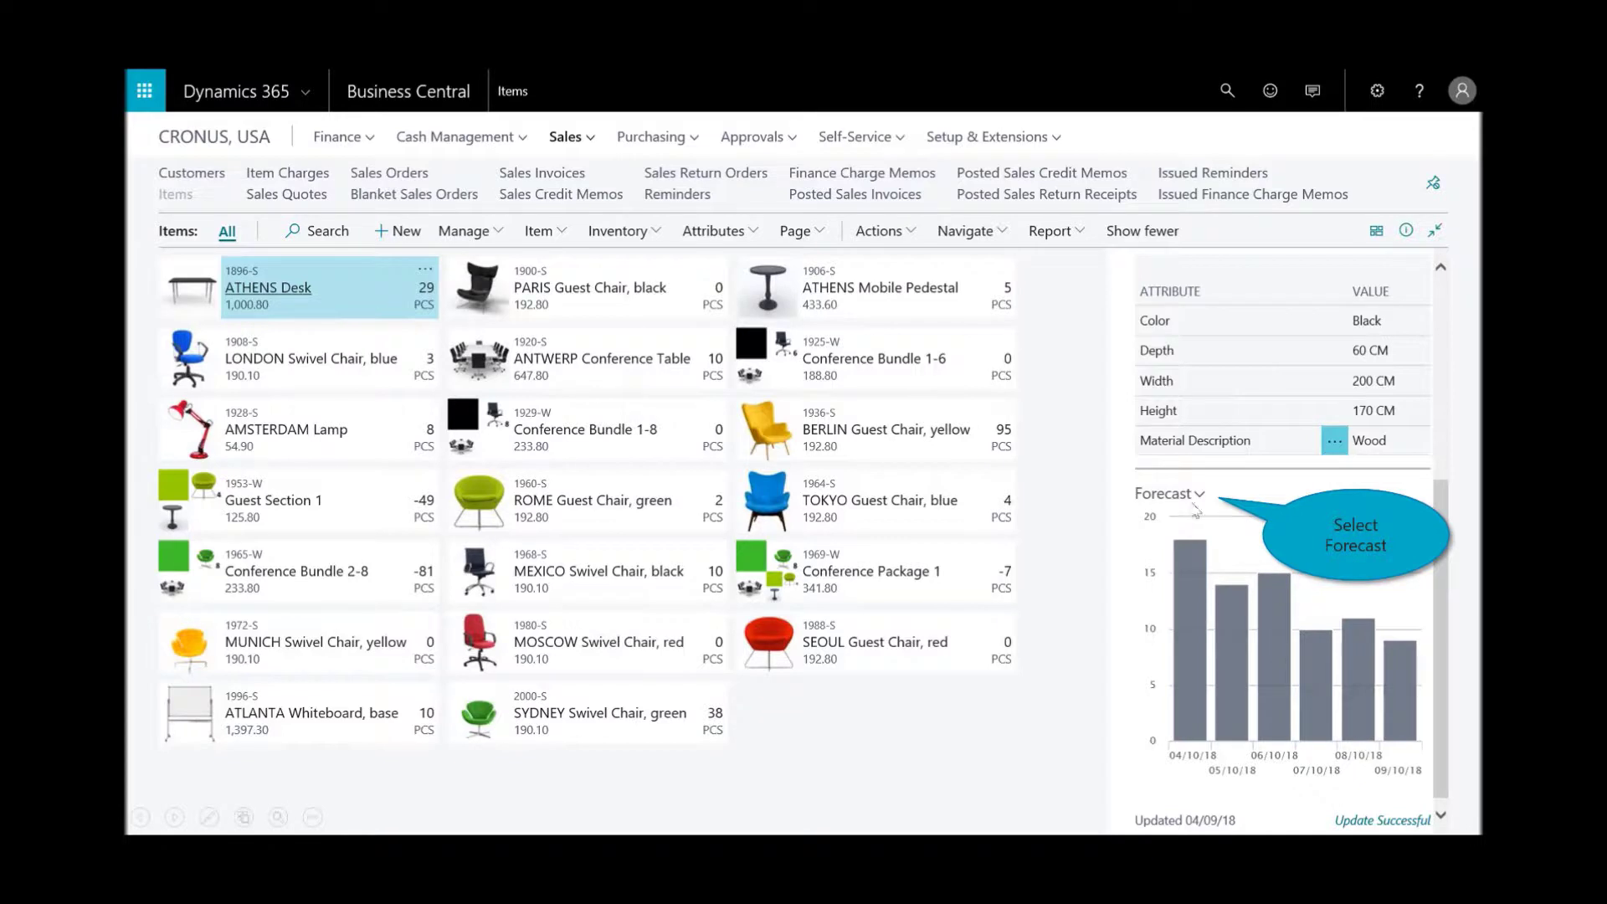
click(1191, 501)
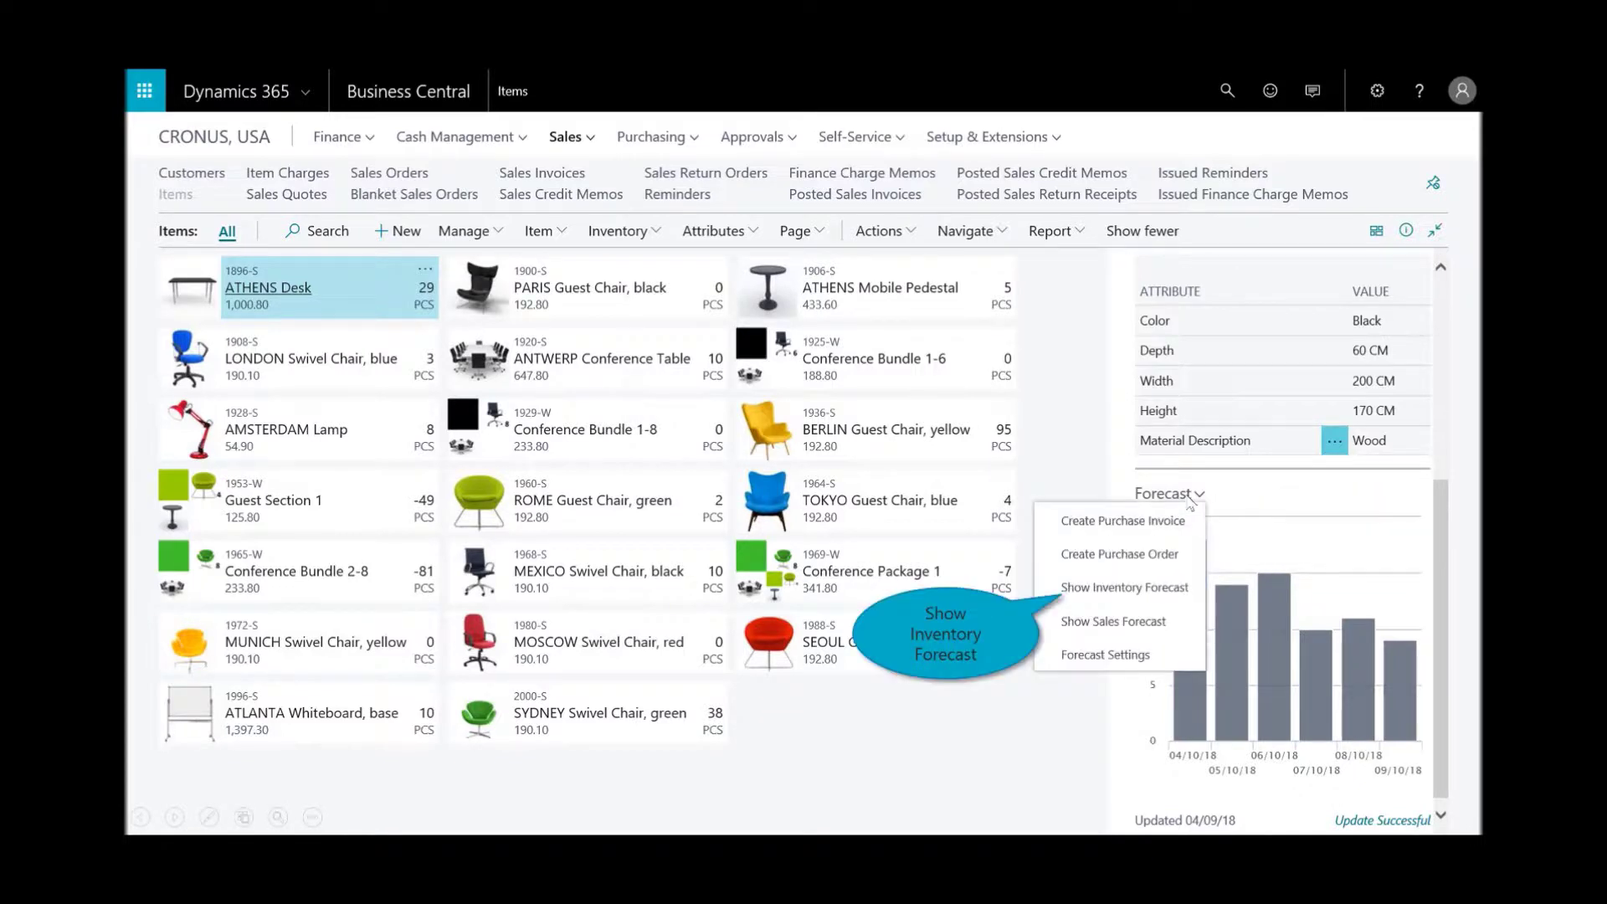
click(1148, 590)
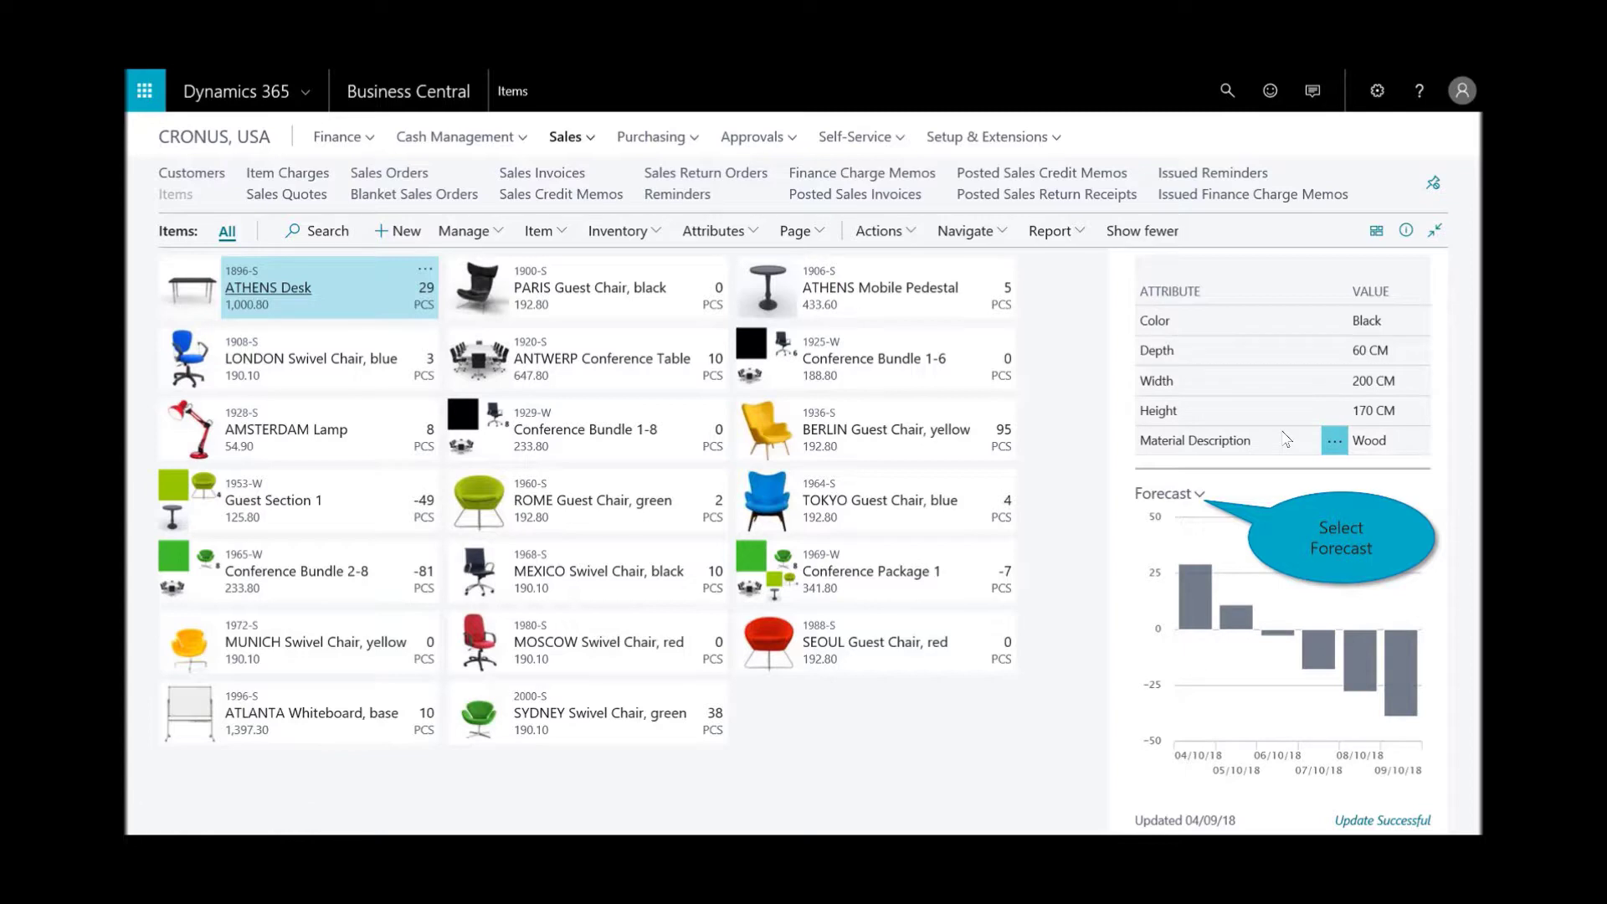
Create a purchase invoice to Graphic Design Institute from the ATHENS Desk forecast and add the vendor's other out-of-stock items to it
click(1199, 497)
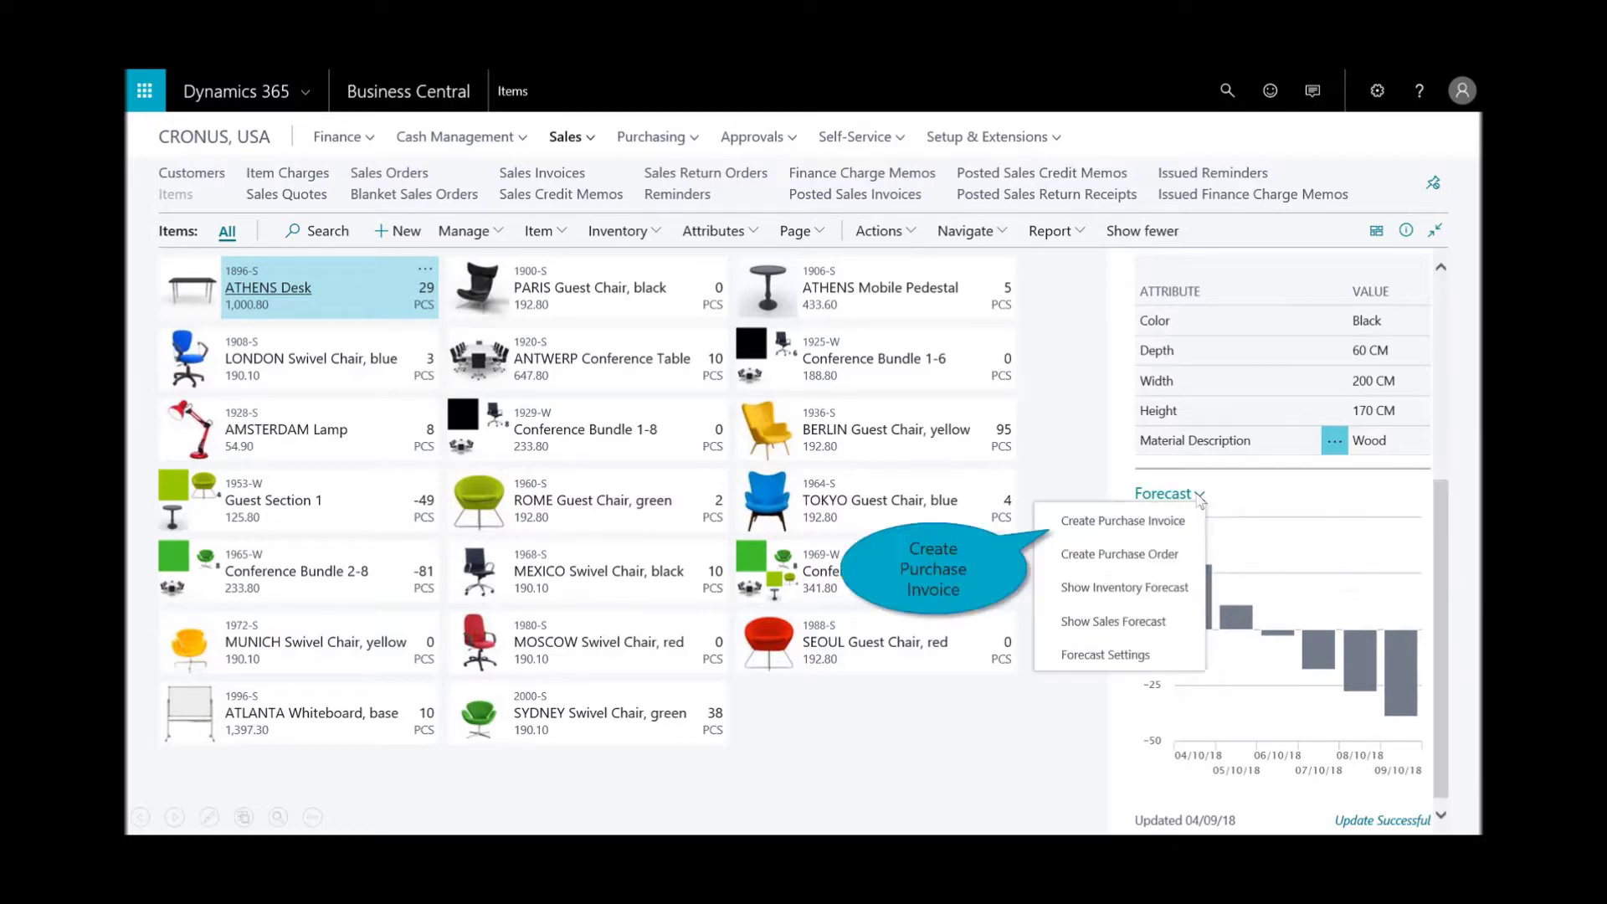
click(1083, 527)
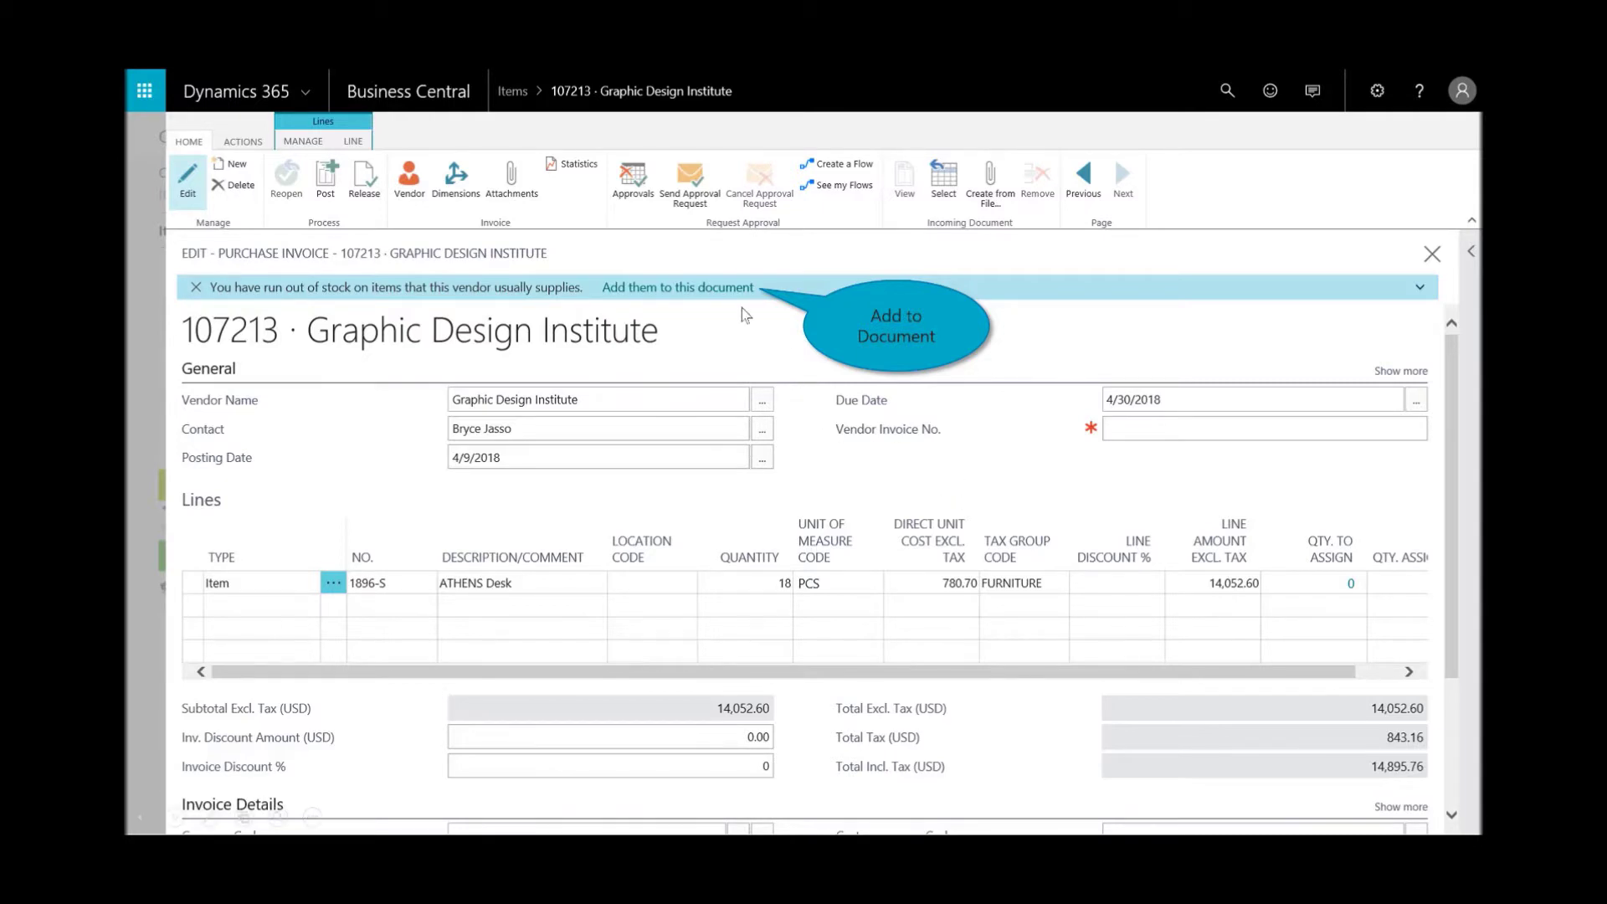
click(694, 289)
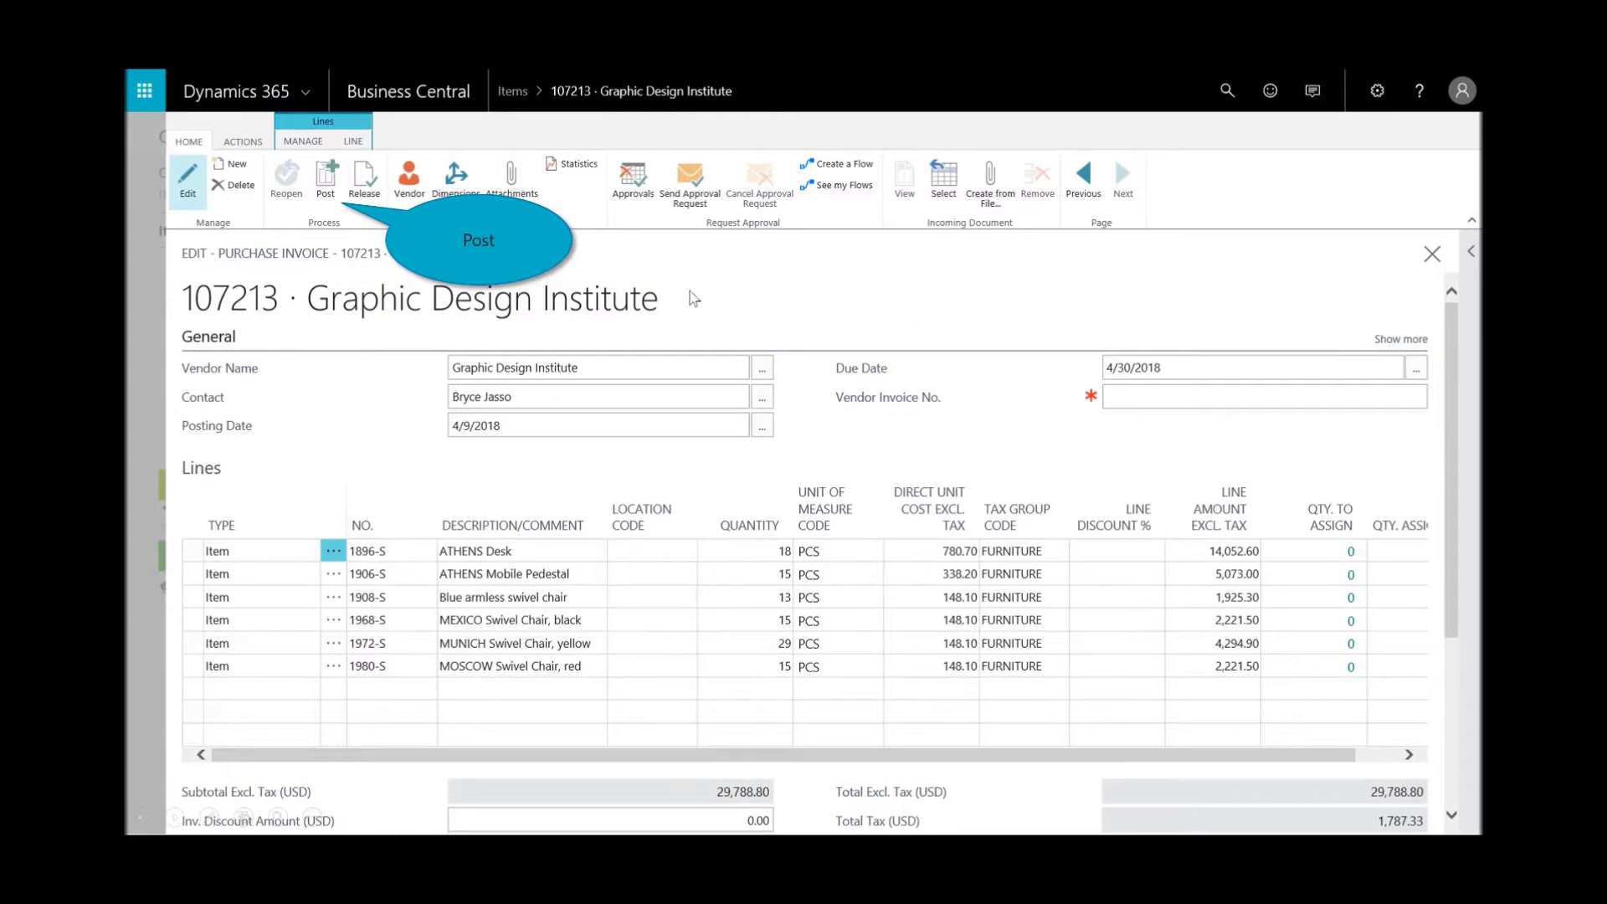